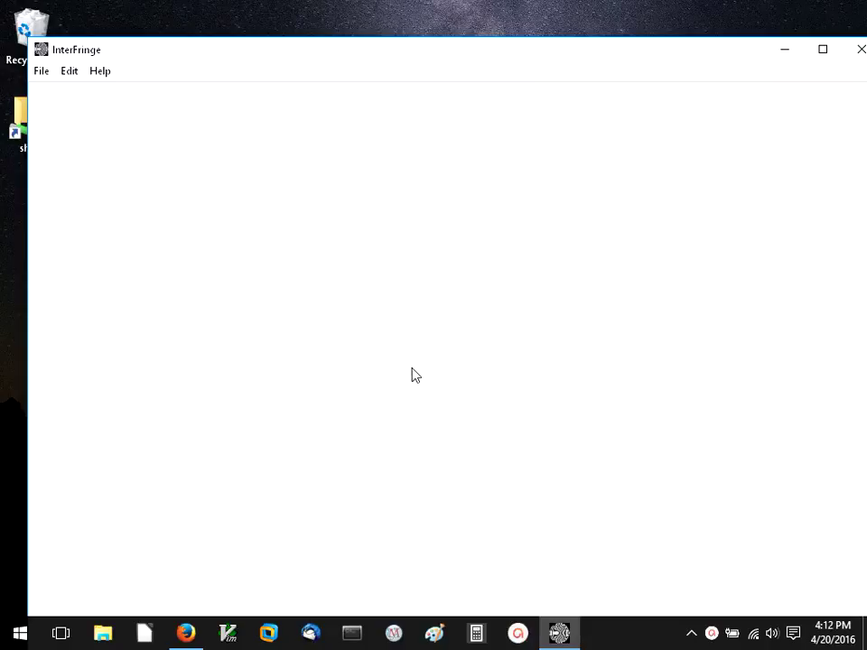
Open an empty Shearing Interferogram workspace from the File menu.
click(43, 74)
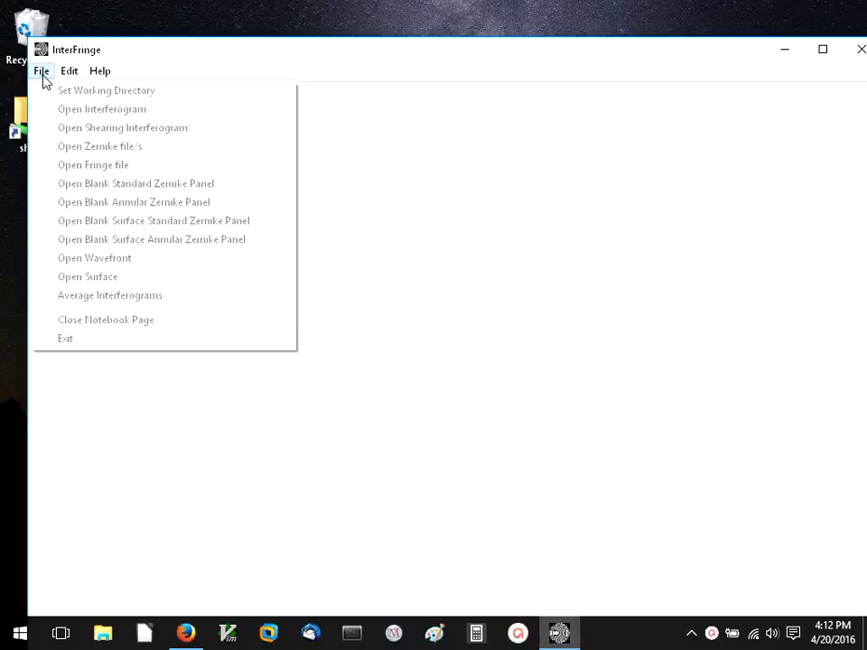
click(54, 127)
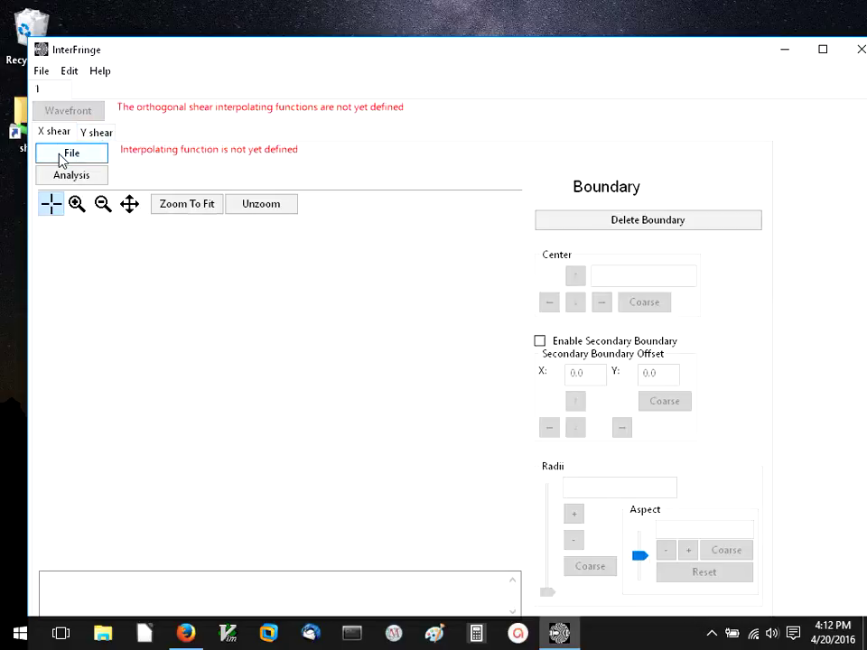
Load the shearing interferogram video x_shear.avi.
click(61, 160)
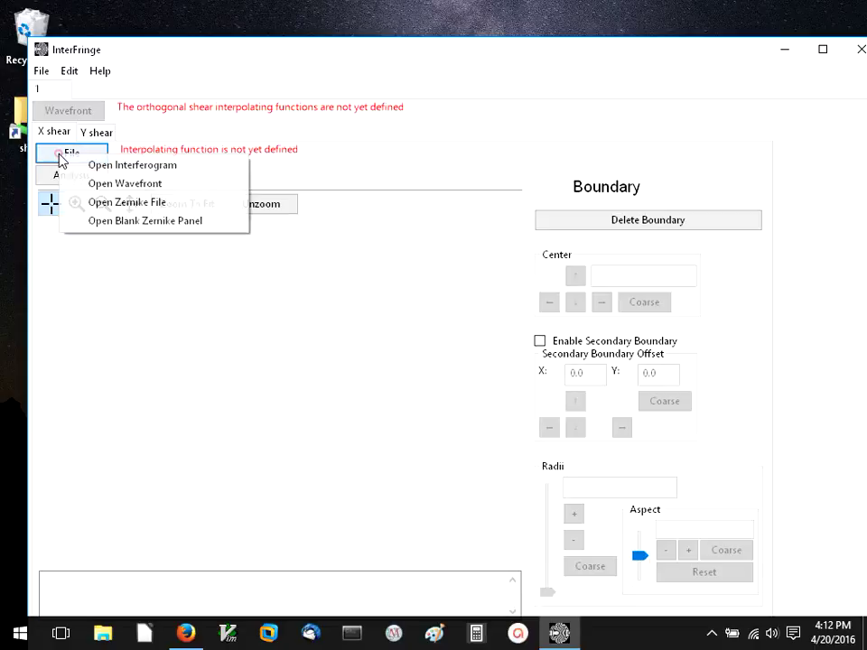
click(104, 166)
double_click(326, 217)
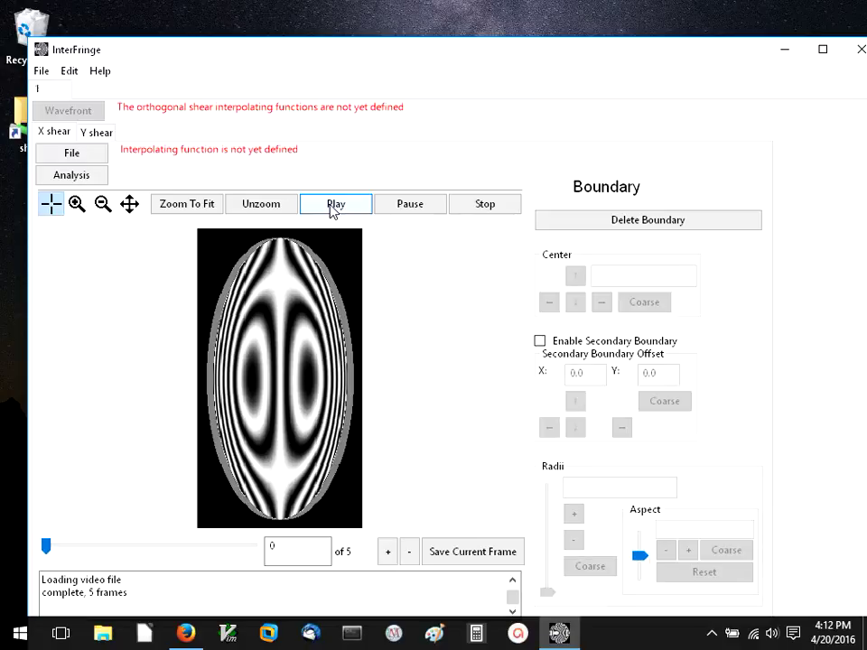
Step forward to the last frame, back to frame 0, then play the video.
click(389, 553)
click(388, 553)
click(389, 553)
click(388, 553)
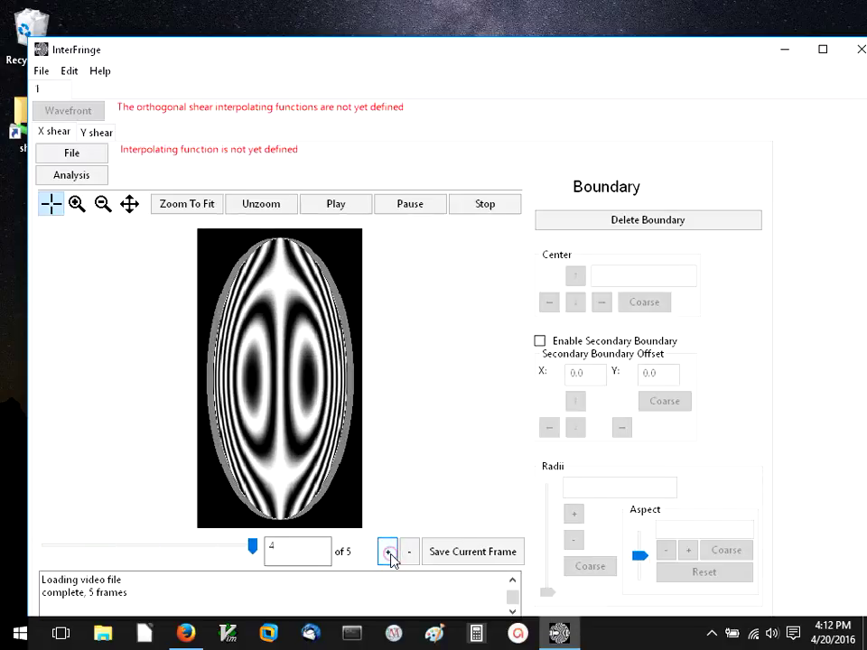
click(410, 553)
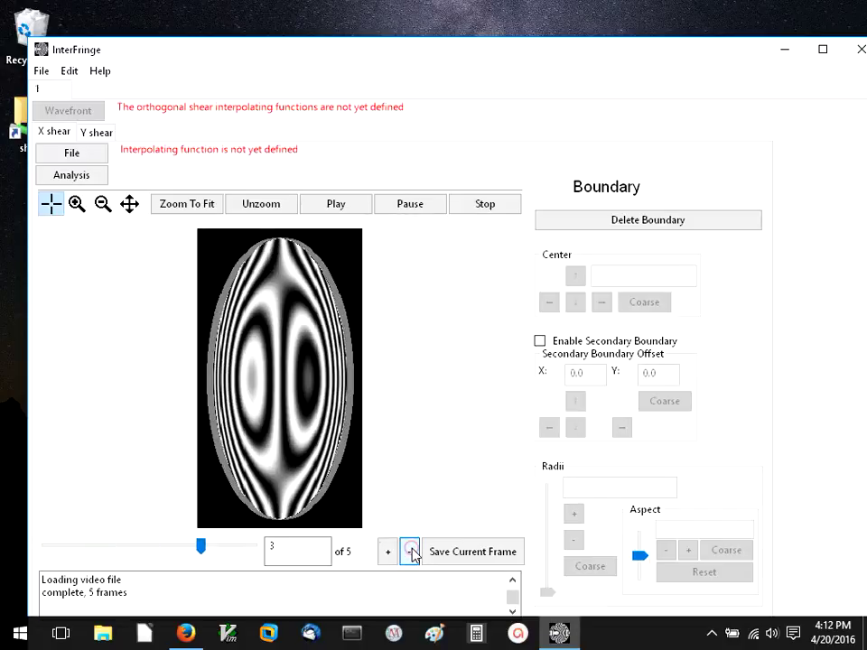
click(410, 553)
click(410, 552)
click(411, 552)
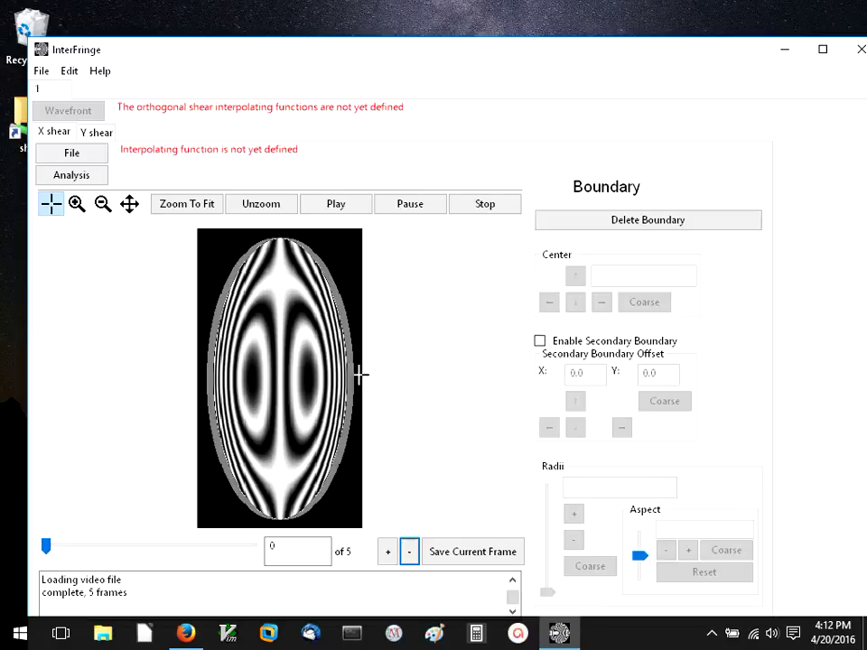
click(343, 215)
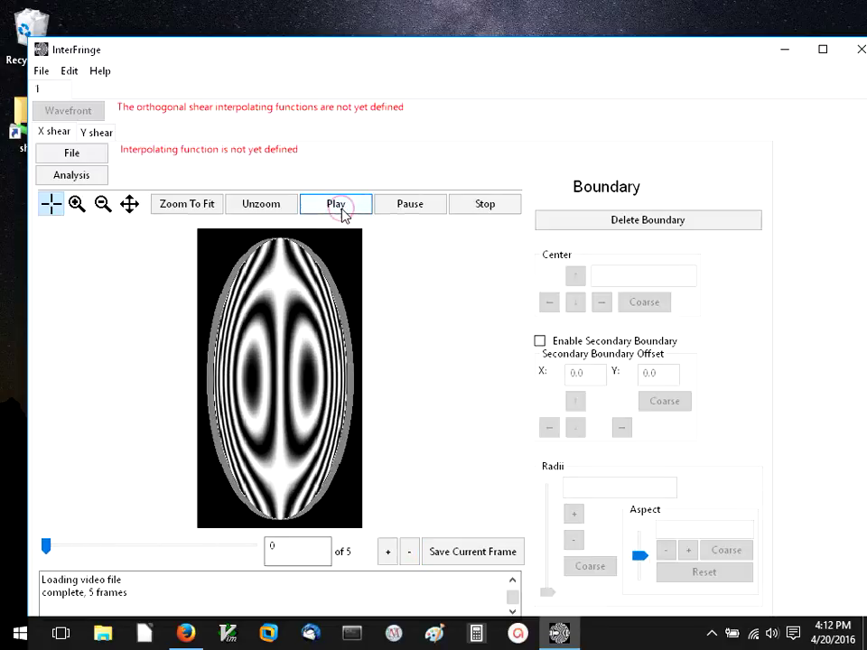
Centre a boundary on the fringes with aspect 2.00 and radii 80 × 160.
click(271, 383)
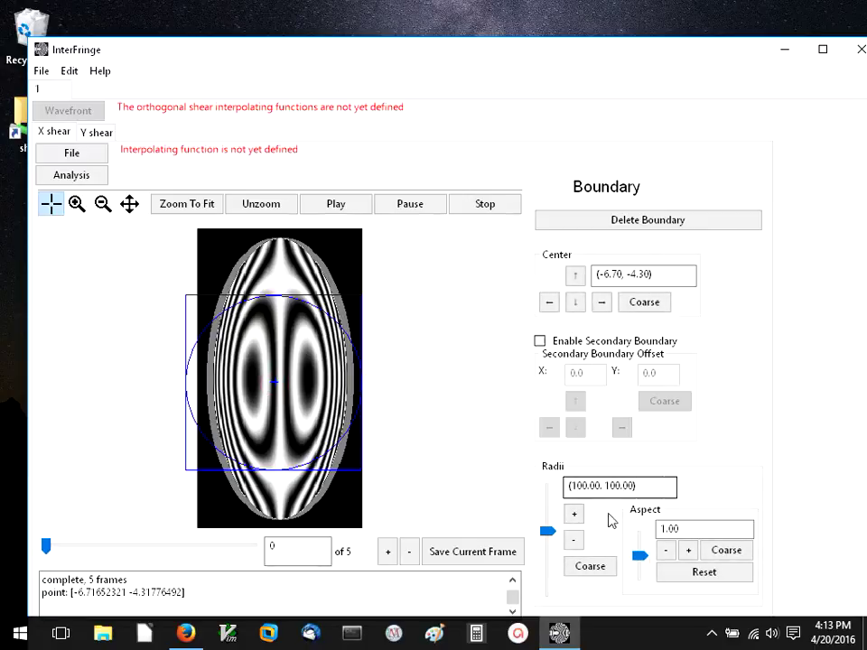
double_click(687, 528)
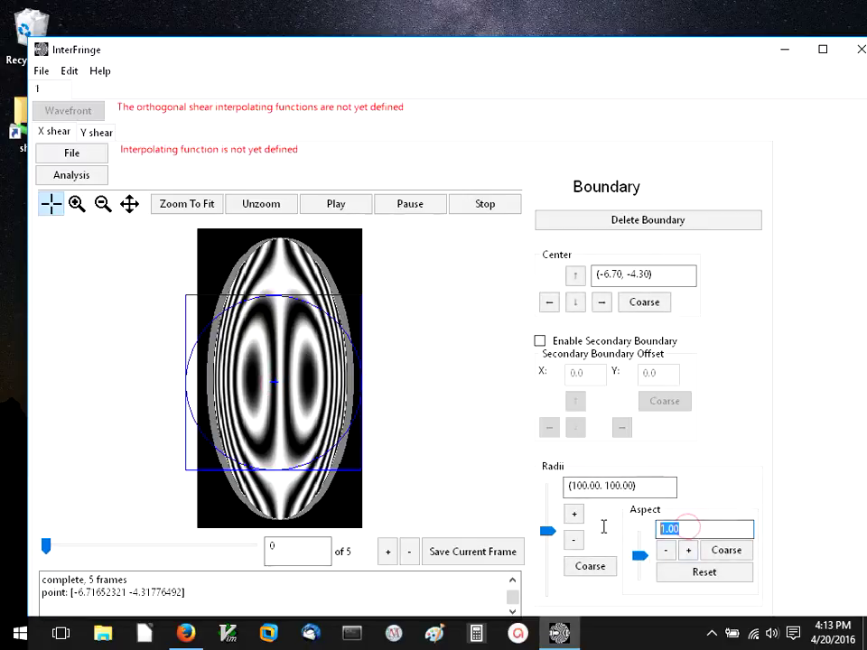
text(2)
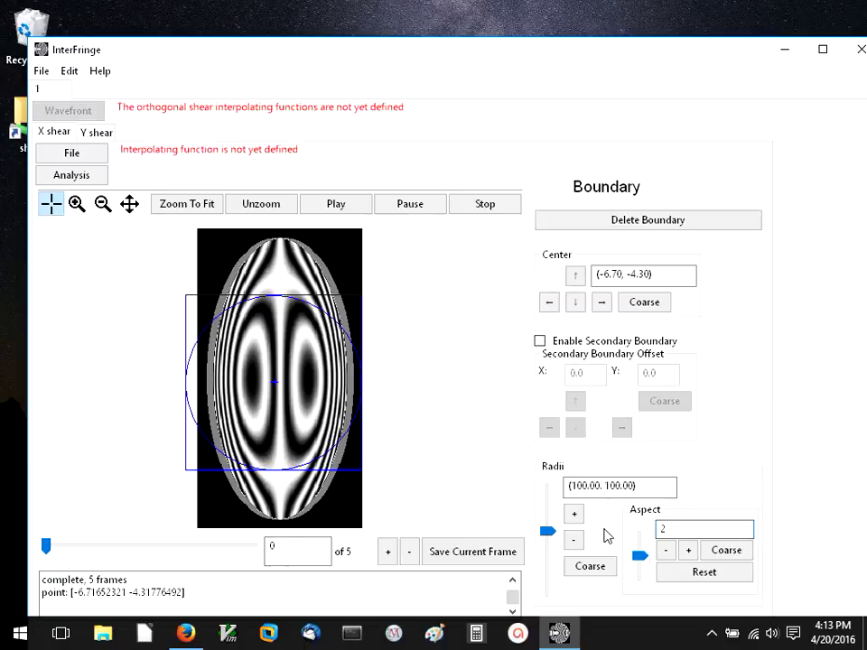
key(Return)
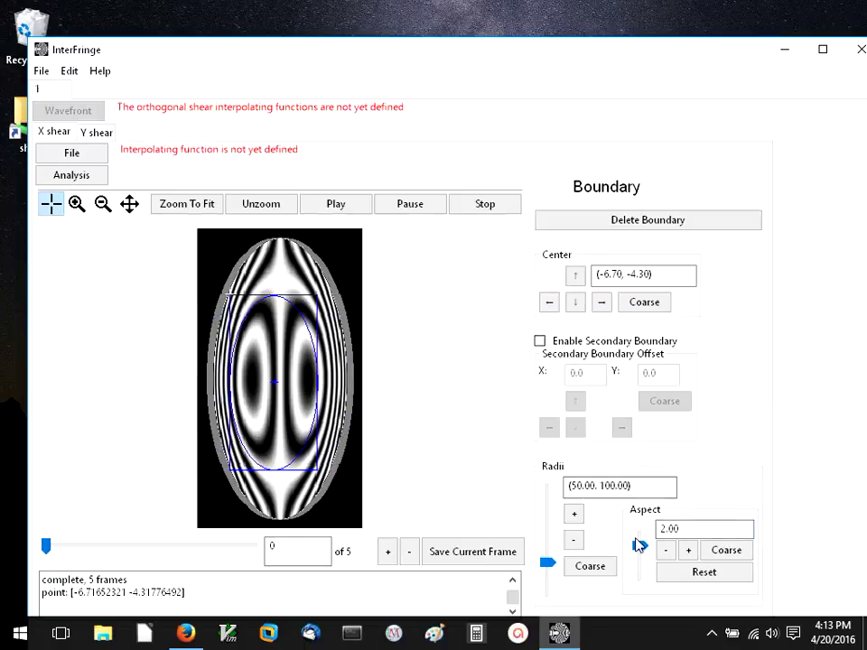
click(572, 540)
drag(549, 563, 547, 546)
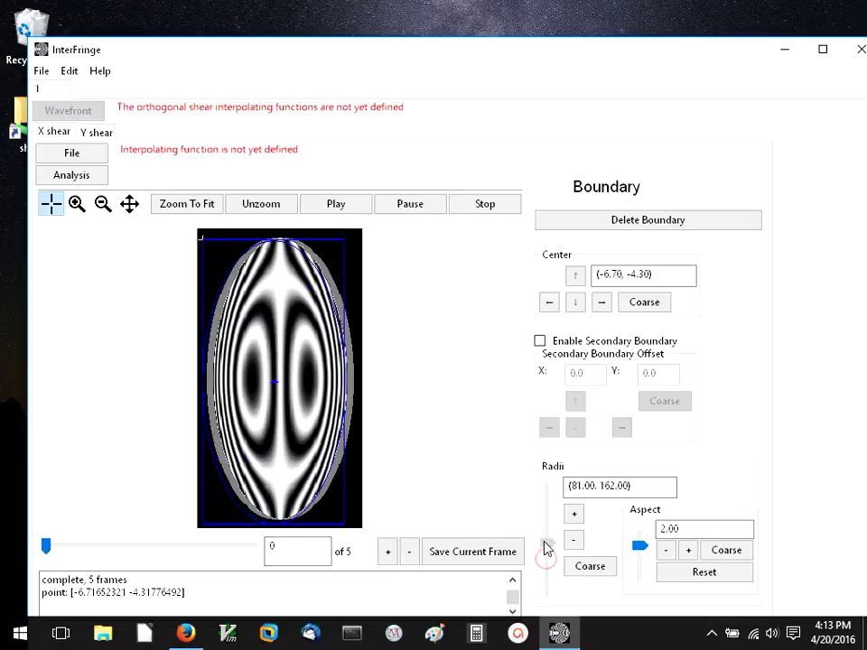
click(572, 544)
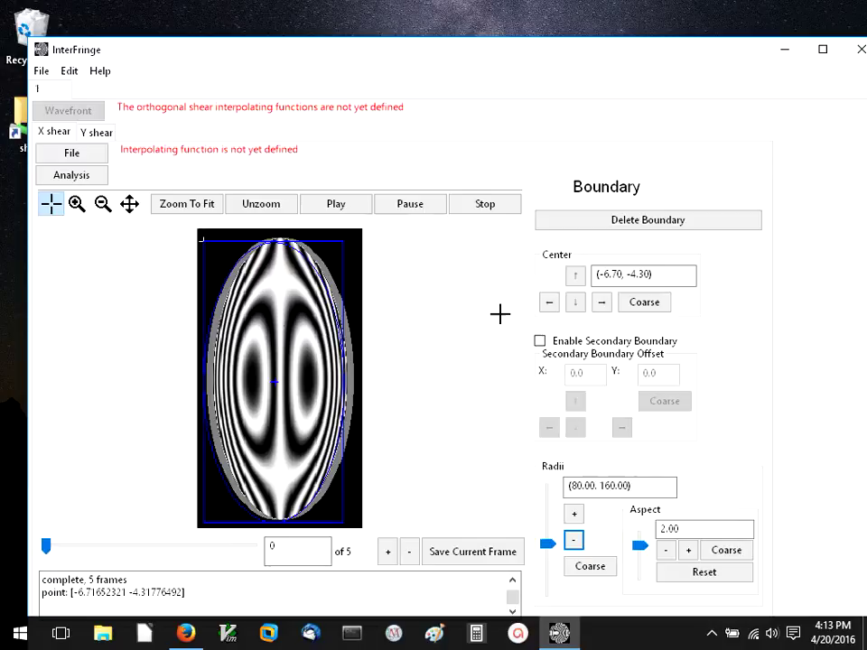
Move the boundary centre up and to the right in coarse steps.
click(575, 300)
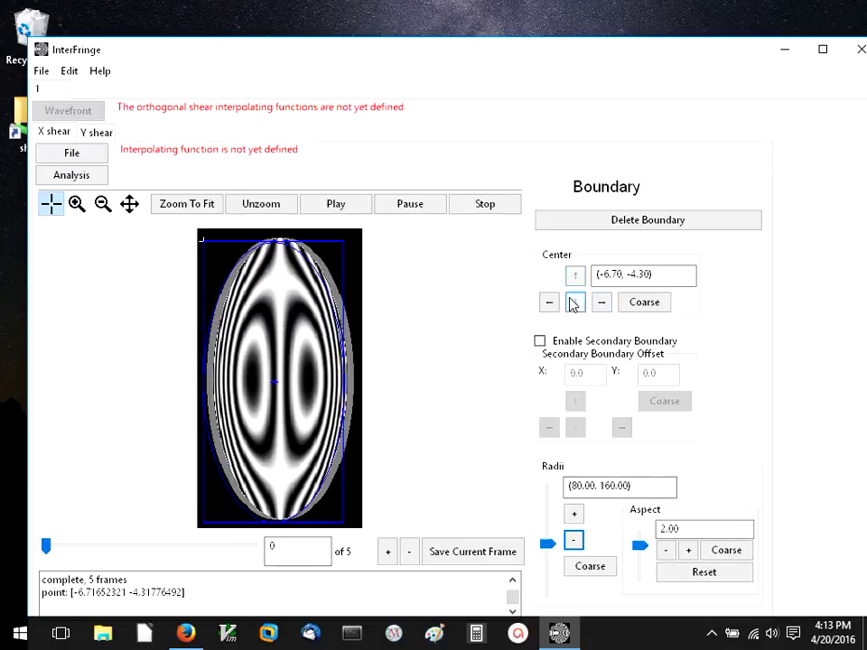
click(576, 282)
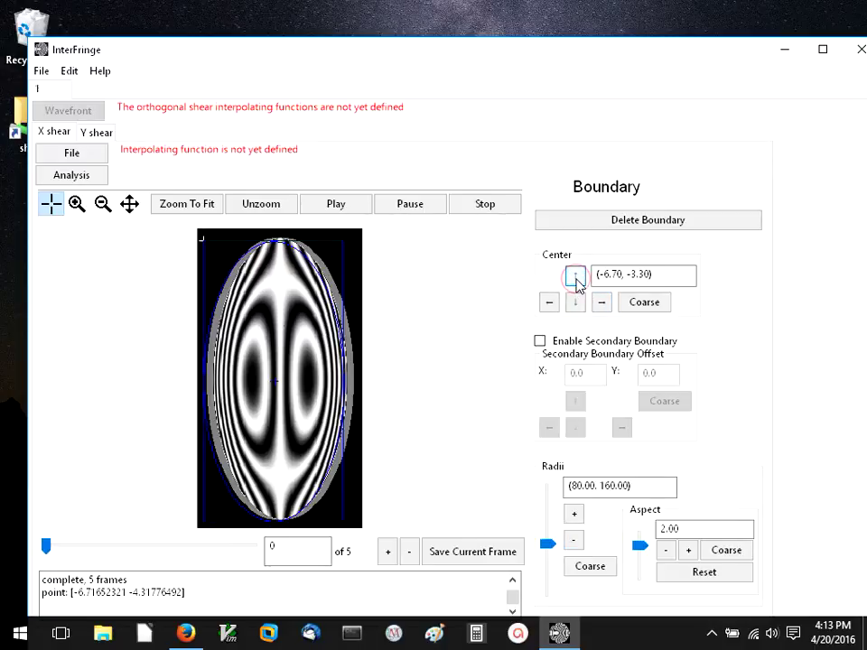
click(575, 277)
click(575, 276)
click(575, 277)
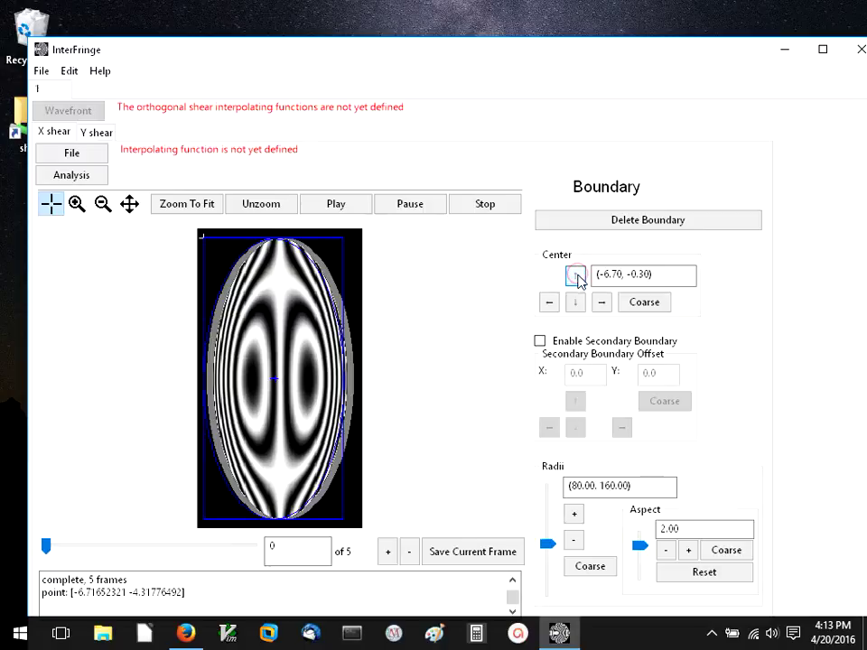
click(602, 303)
click(602, 304)
click(601, 303)
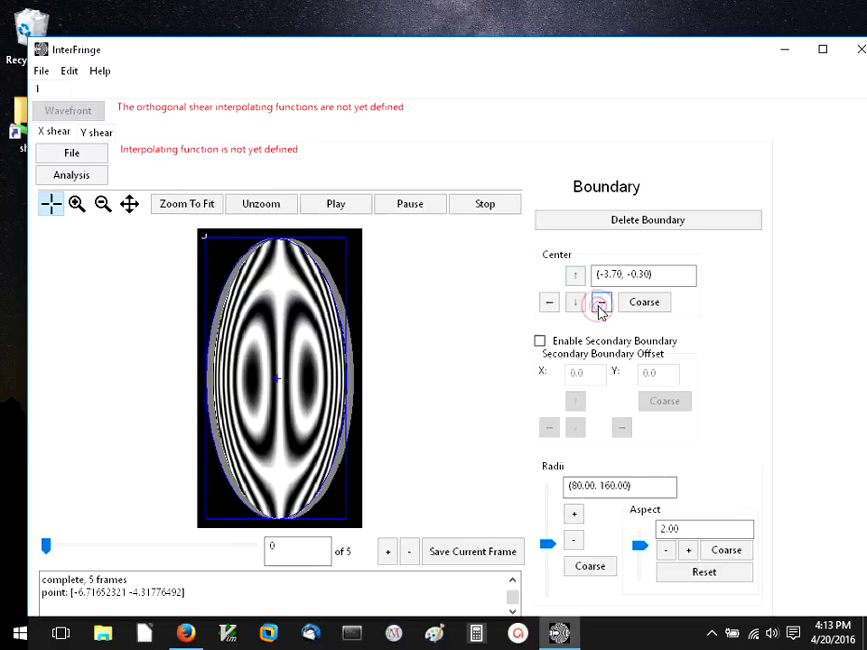
Fine-tune the centre to (-4.00, 0.00) and enable a secondary boundary offset 0.100 in X.
click(645, 303)
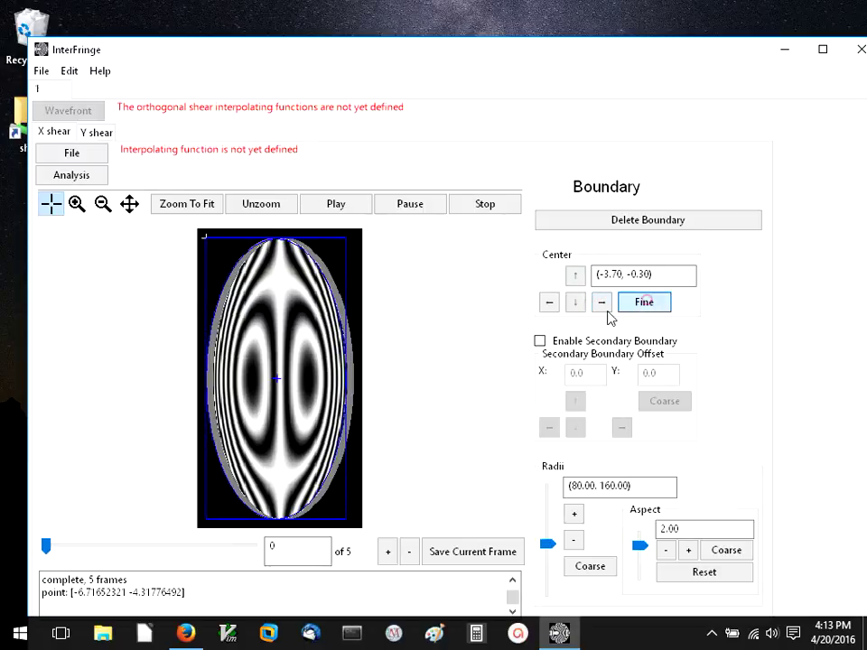
click(549, 303)
click(549, 303)
click(549, 303)
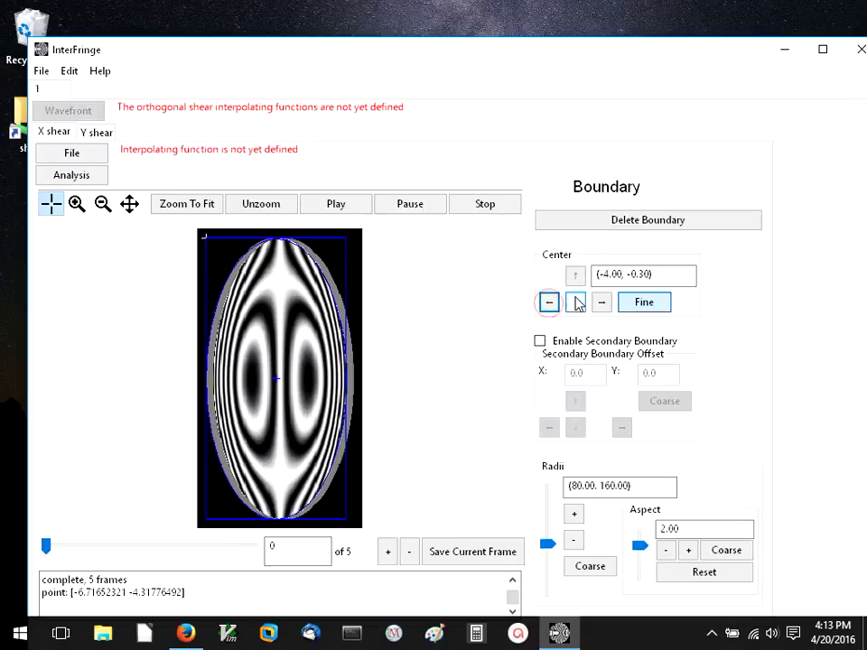
click(575, 303)
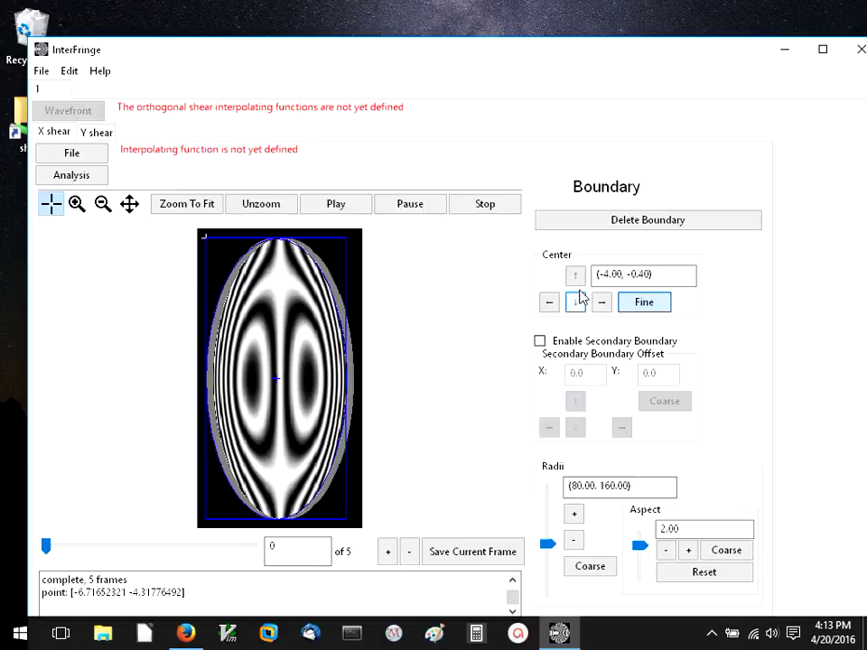
click(575, 277)
click(575, 276)
click(576, 276)
click(577, 278)
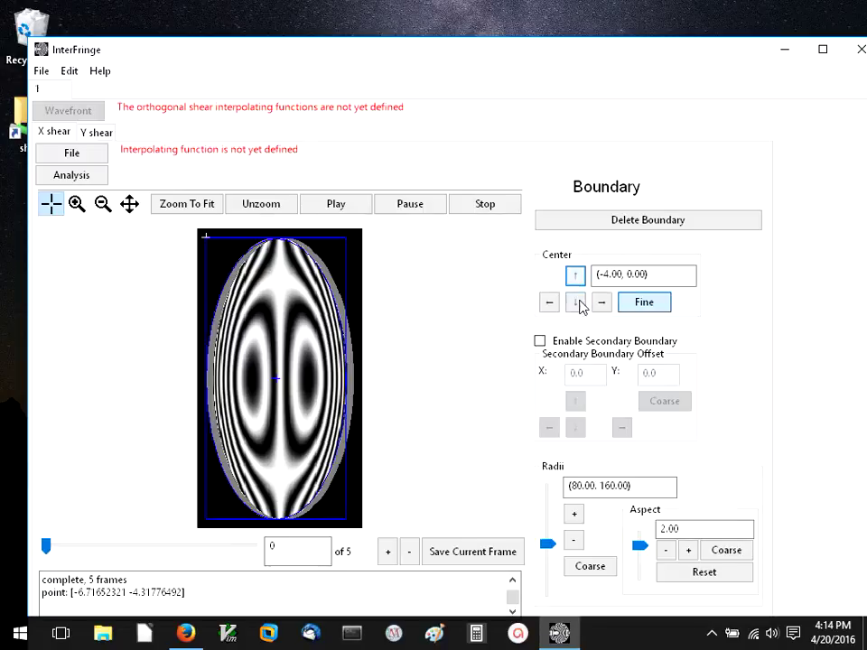
click(540, 340)
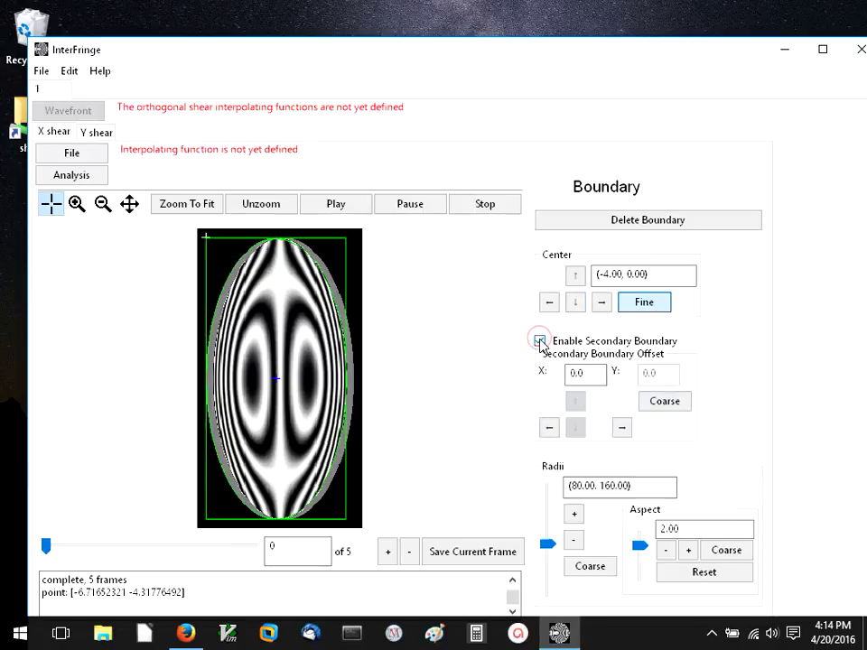
click(621, 429)
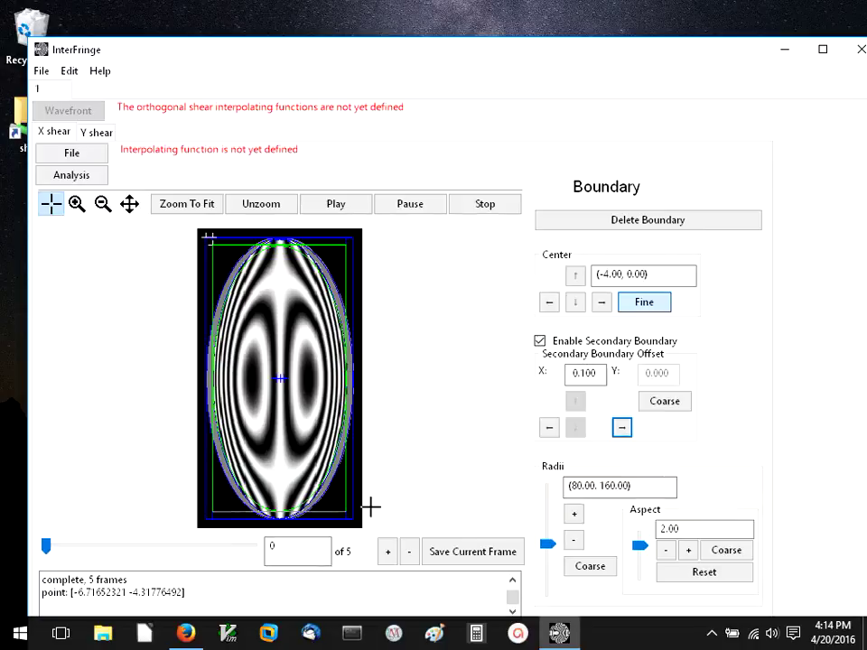
Open Phase Shifting Analysis, set the point density, and run the 5-frame Hariharan analysis.
click(67, 175)
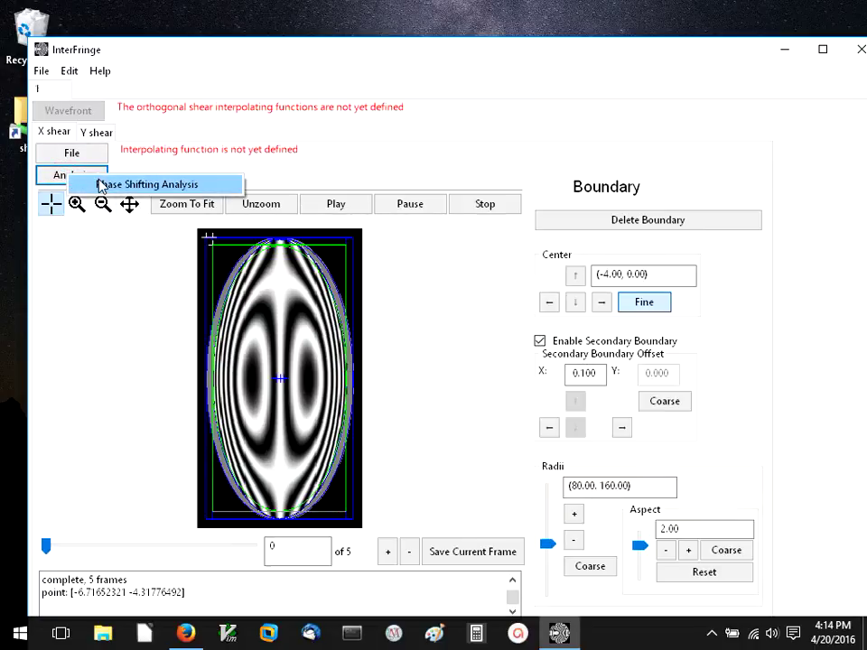
click(101, 186)
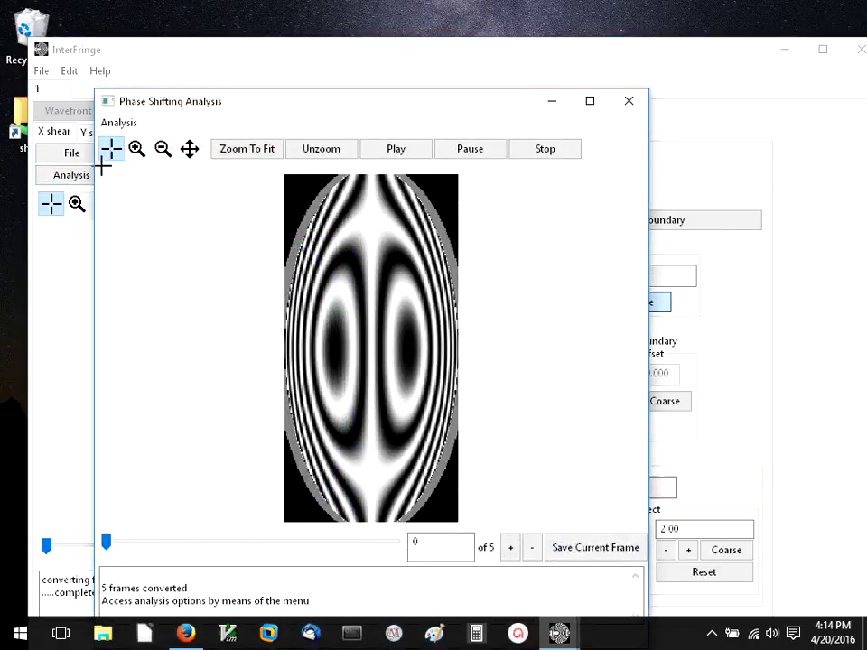
click(113, 127)
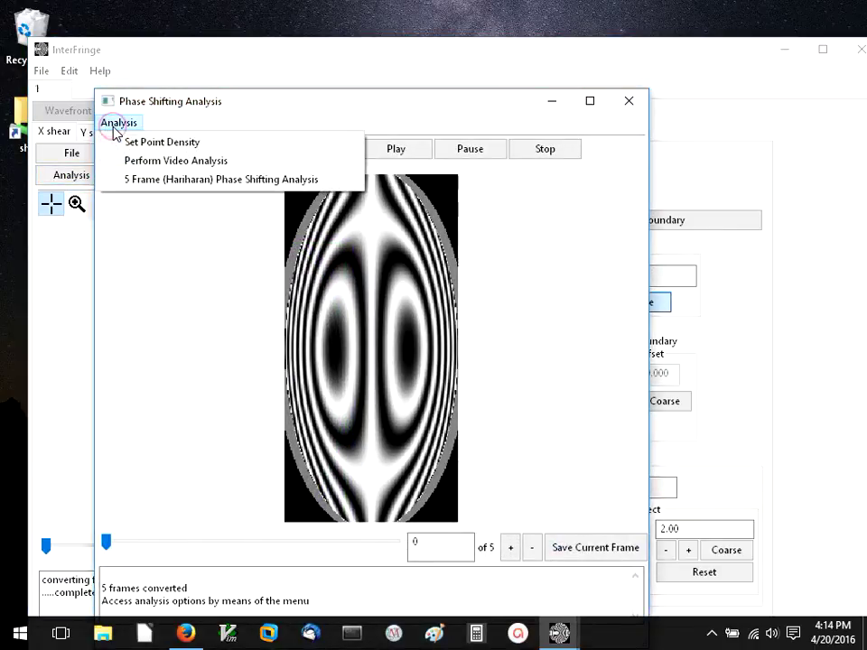
click(144, 145)
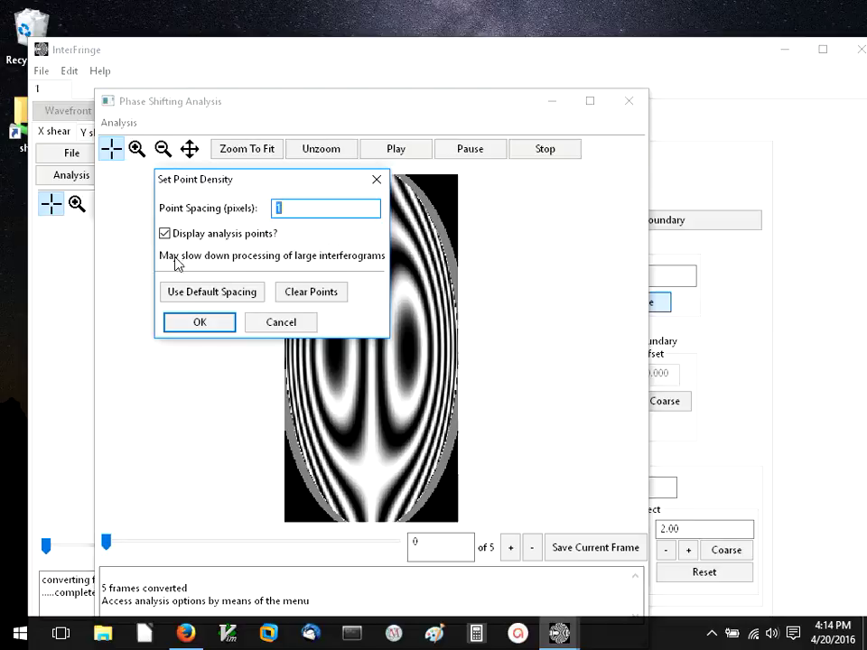
click(196, 324)
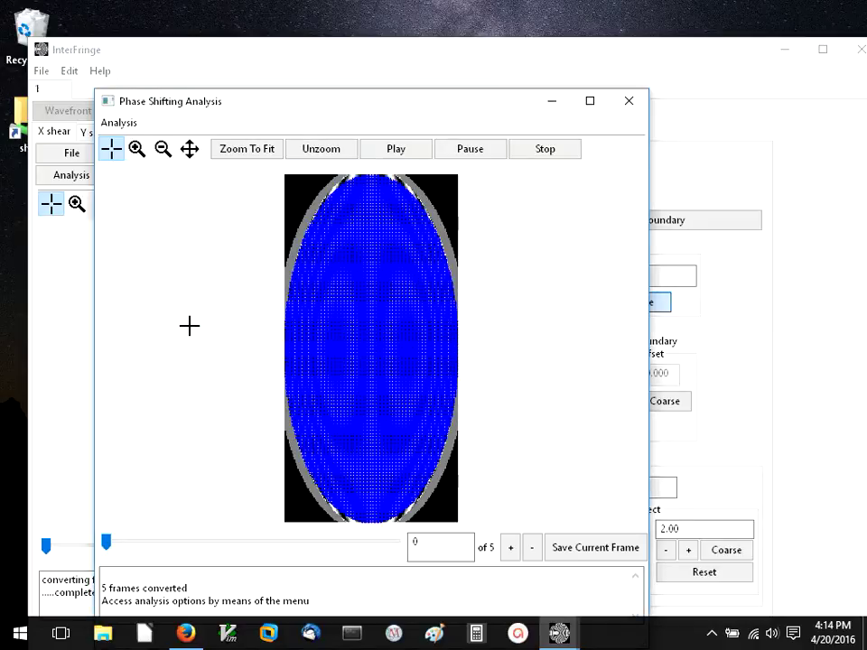
click(107, 122)
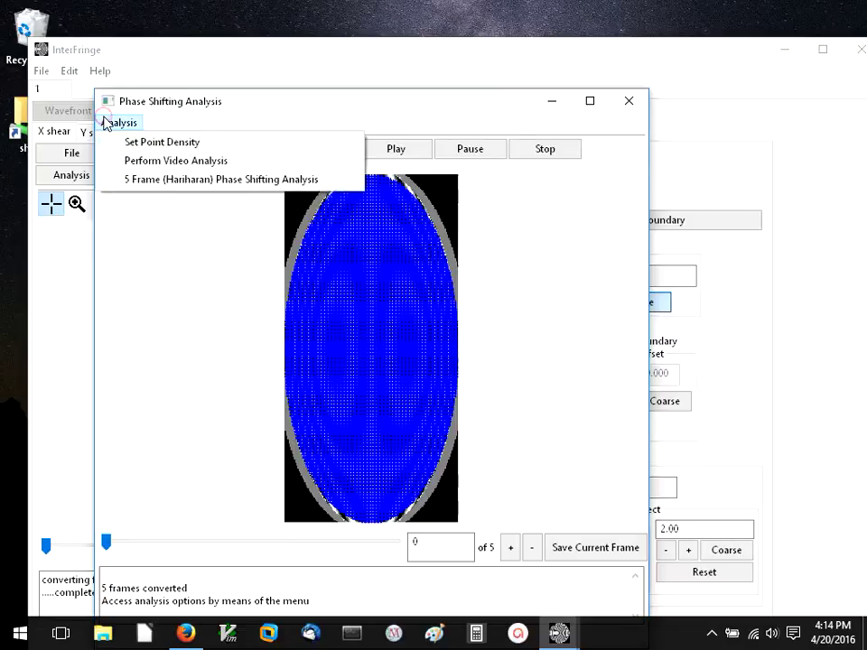
click(148, 180)
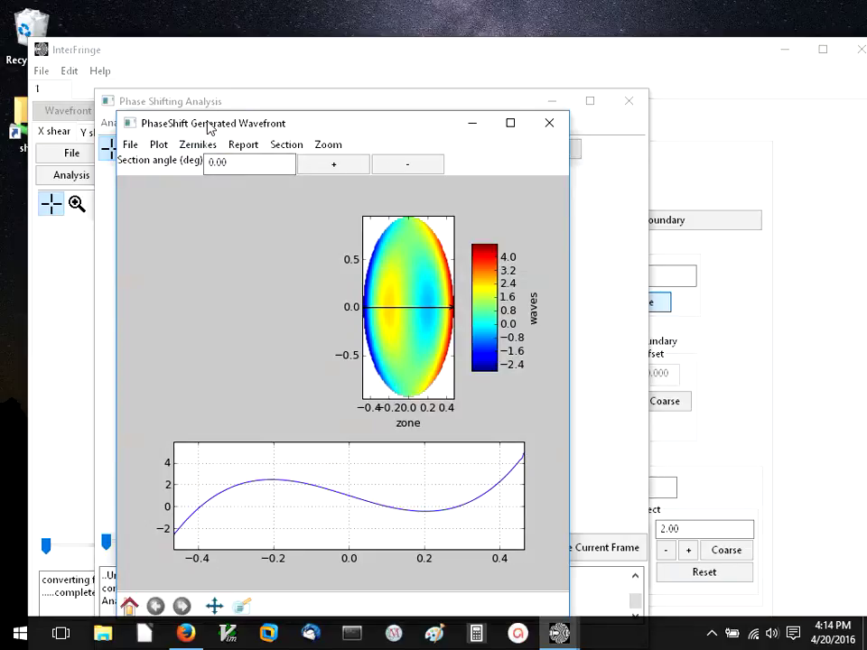
Compute standard Zernikes for the X-shear wavefront and bring the main window forward.
drag(207, 128, 424, 92)
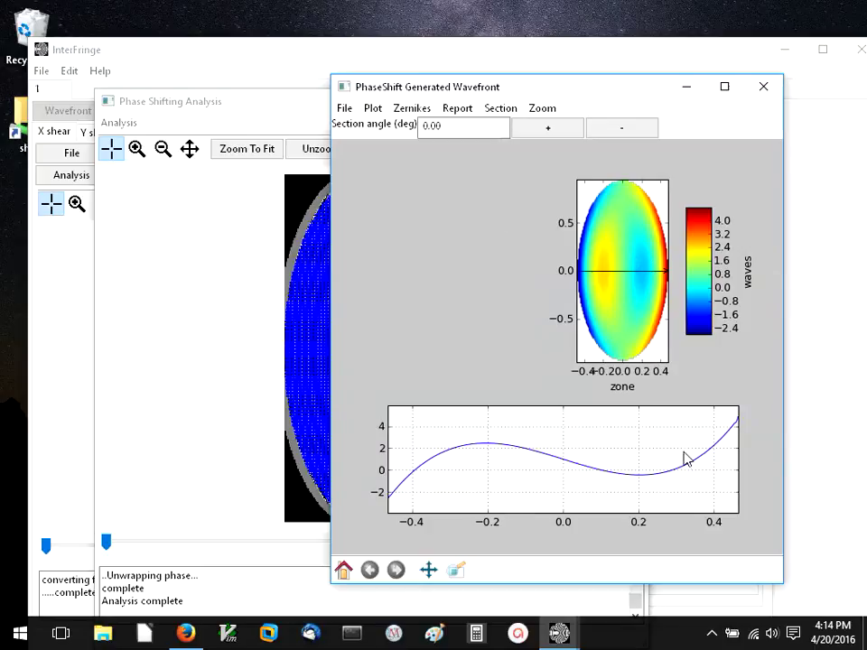
click(411, 110)
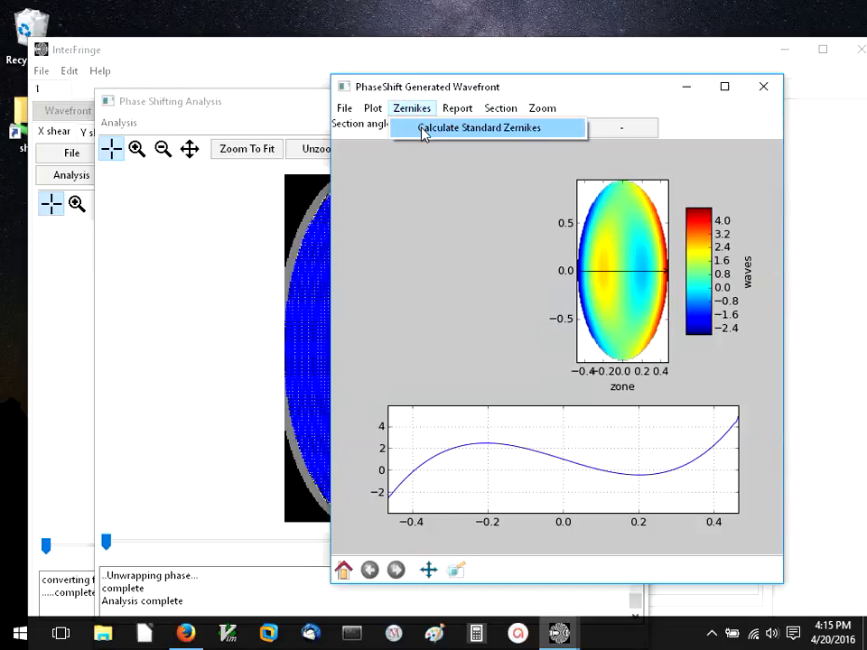
click(422, 129)
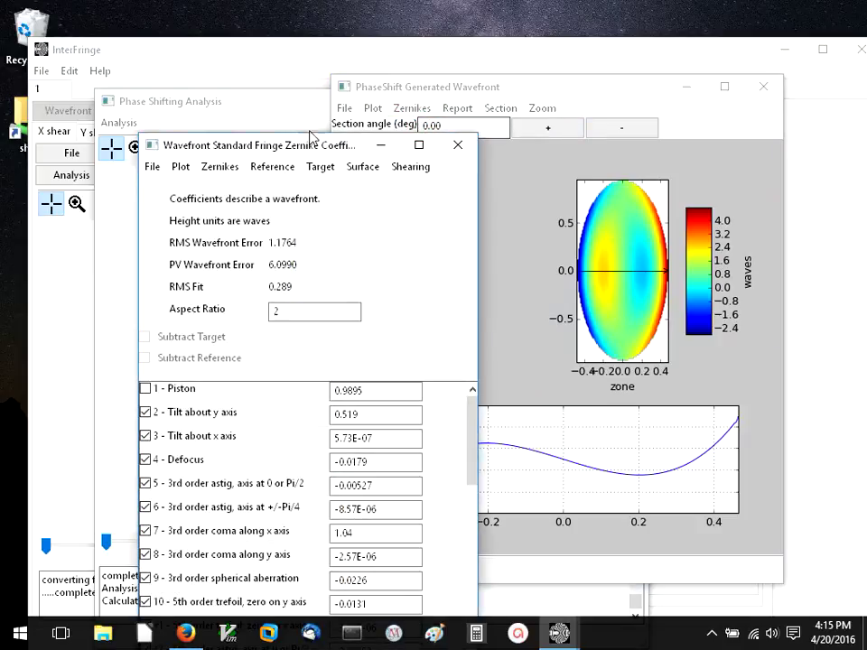
drag(265, 149, 181, 73)
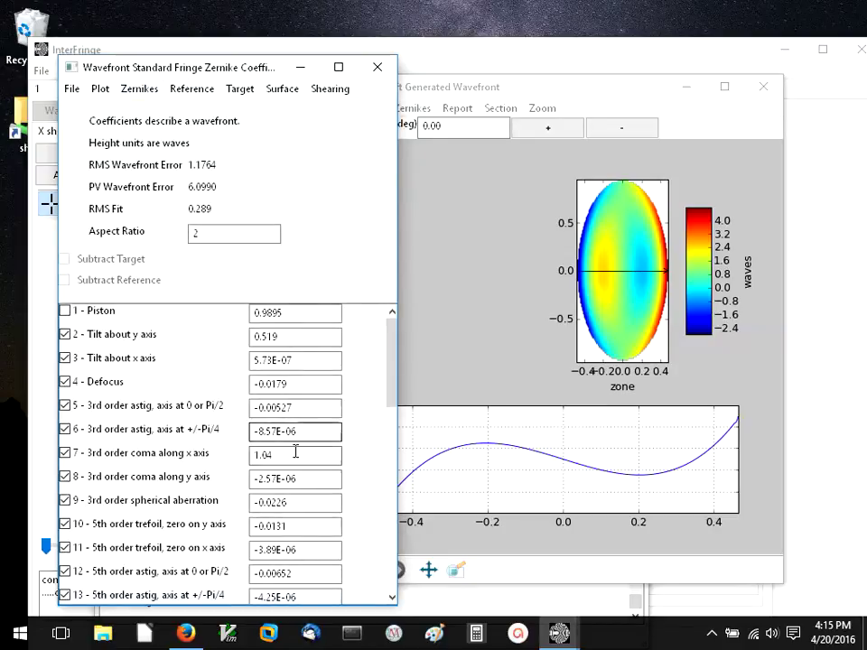
click(322, 91)
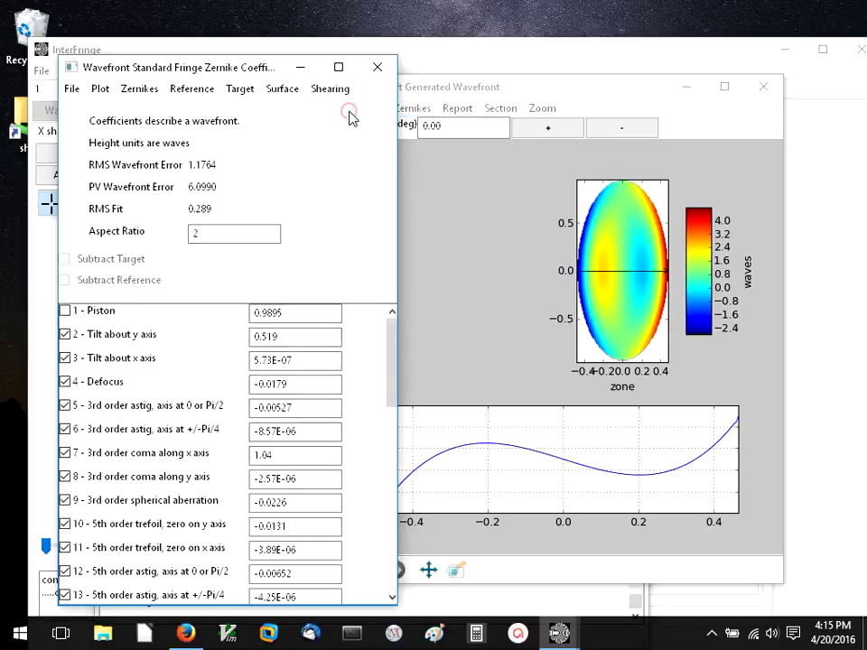
click(446, 53)
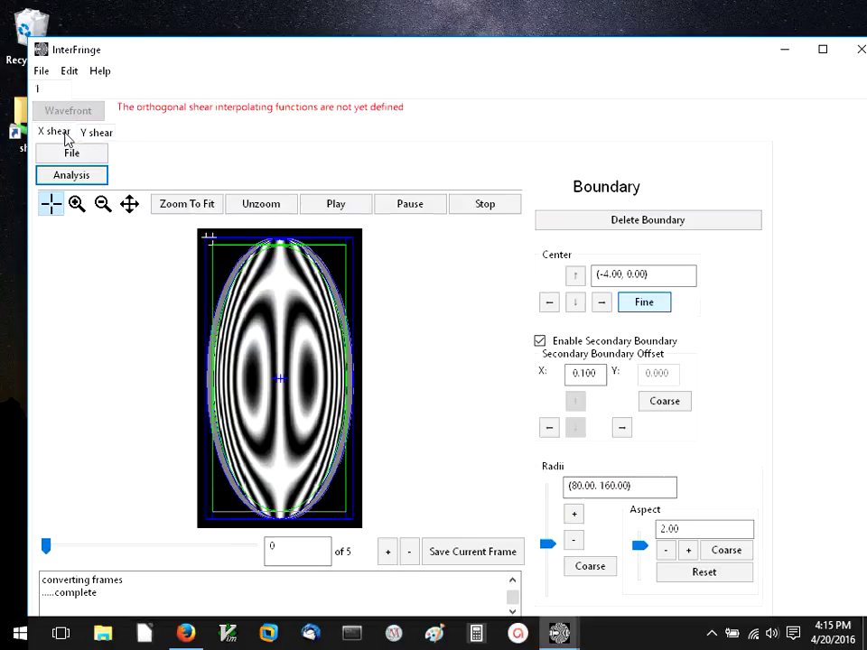
Load y_shear.avi on the Y shear page, play it, and centre a boundary on the image.
click(92, 132)
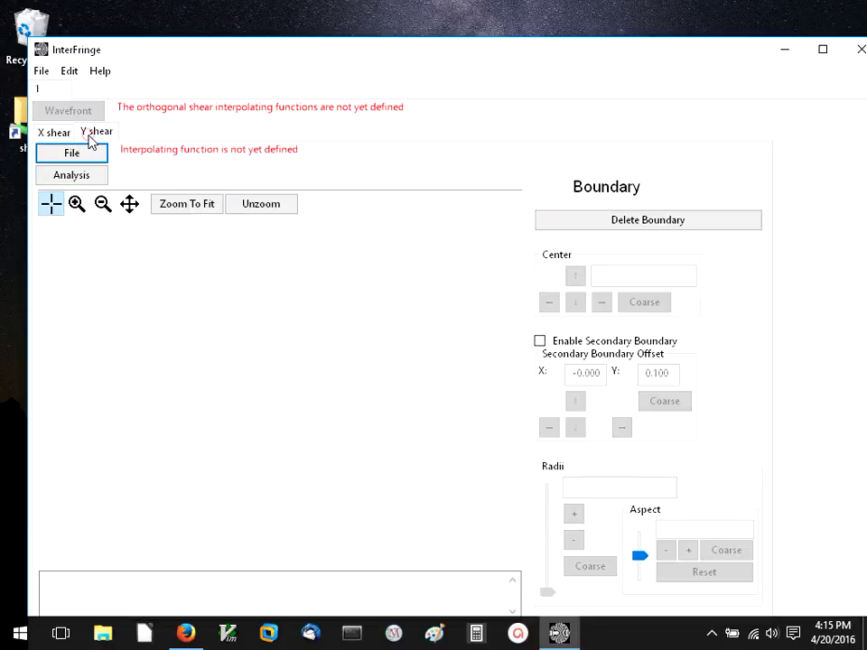
click(76, 154)
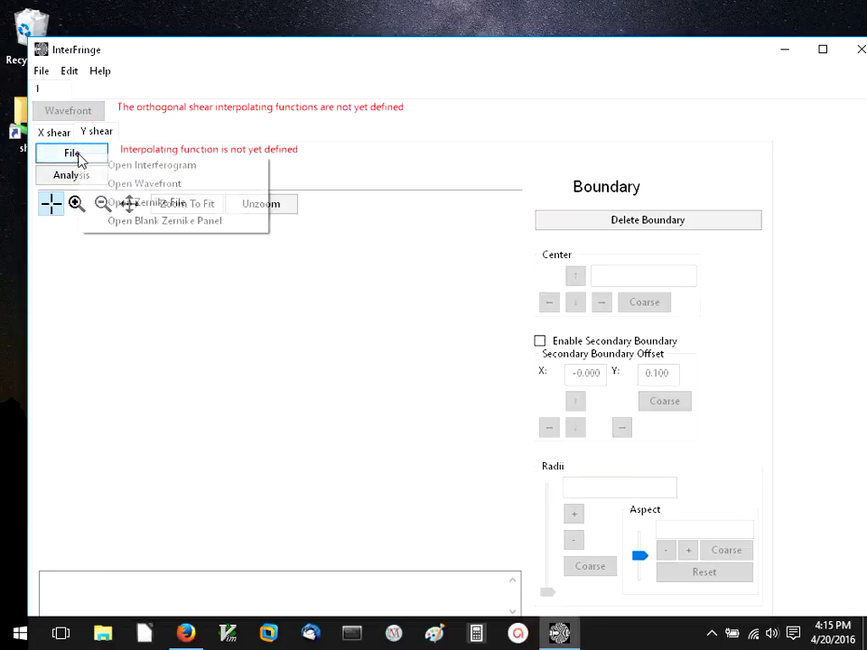
click(125, 167)
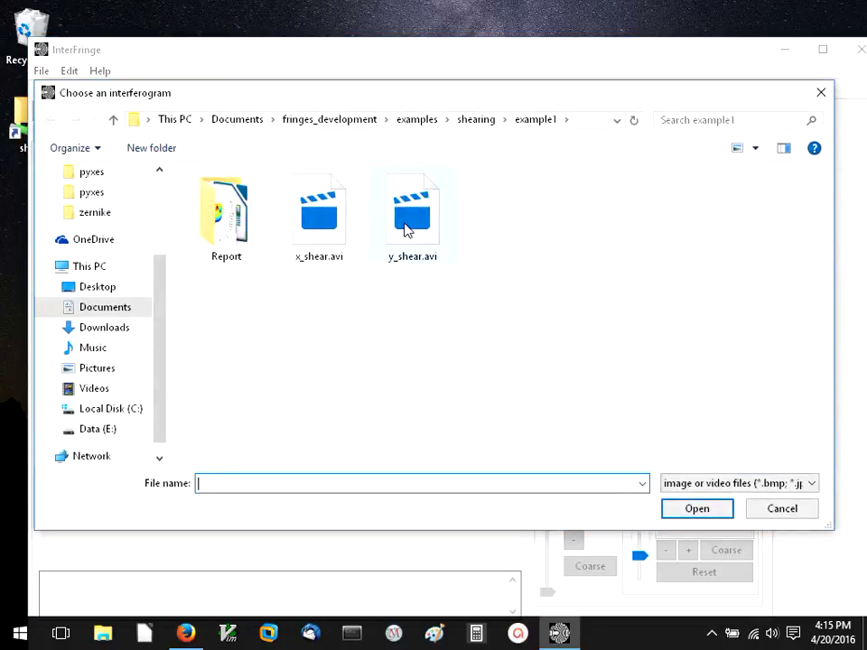
double_click(403, 226)
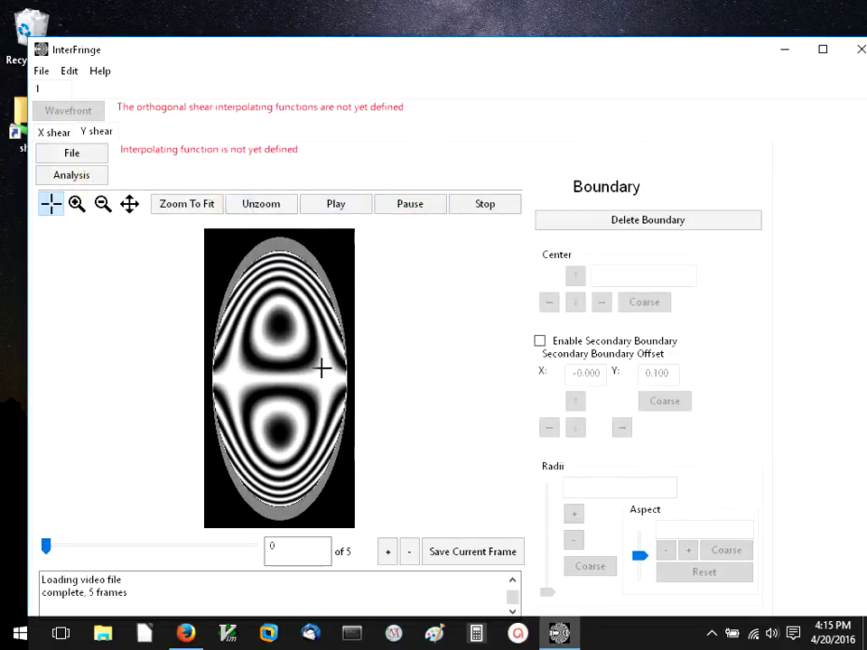
click(337, 206)
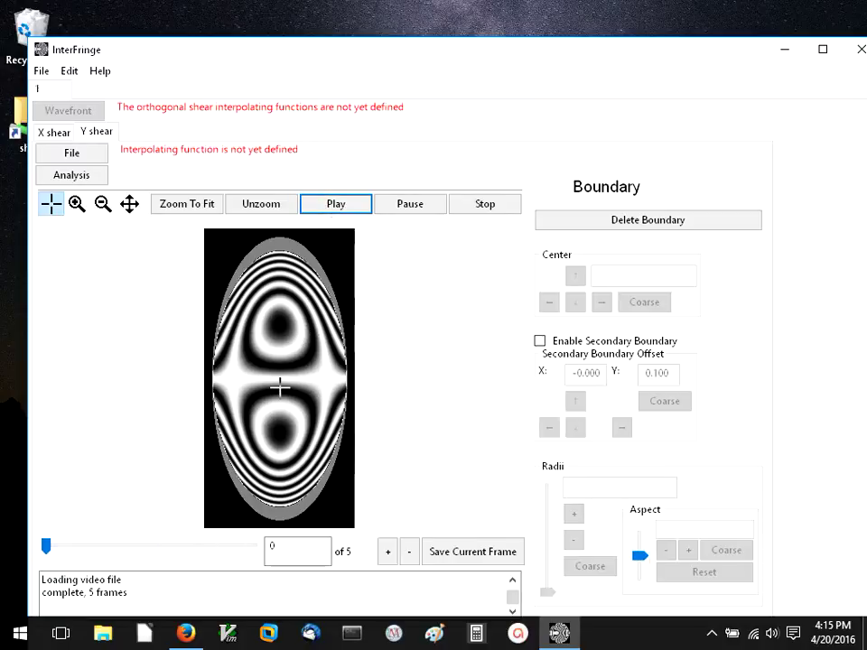
click(280, 388)
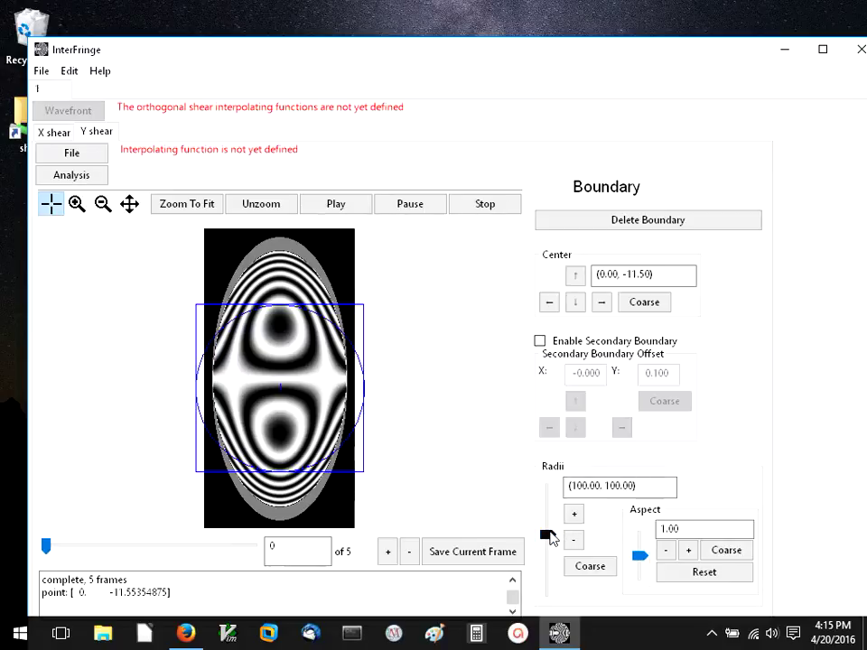
Set the Y-shear boundary aspect to 2.00 with radii 80 × 160.
drag(694, 528, 638, 524)
text(2)
key(Return)
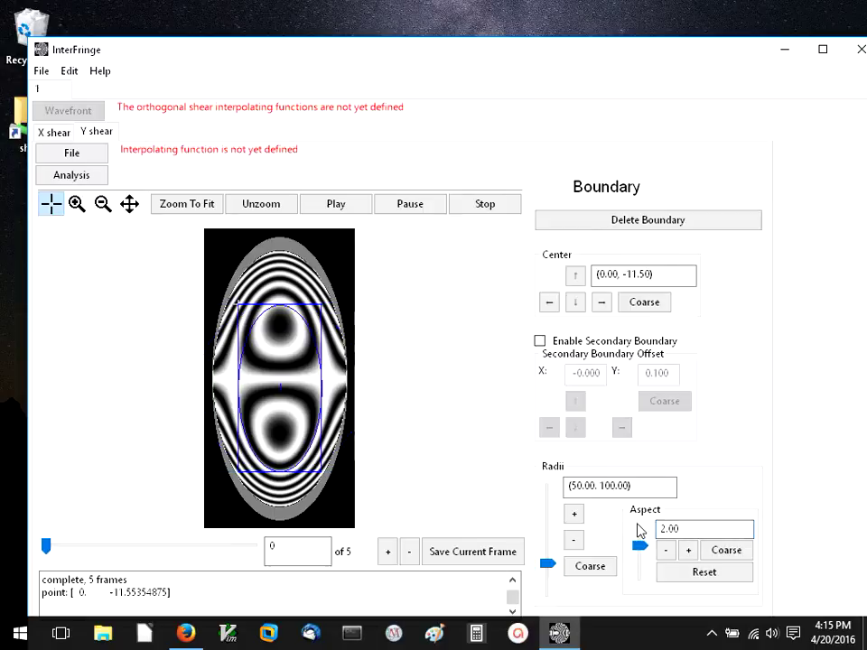
drag(547, 568, 548, 548)
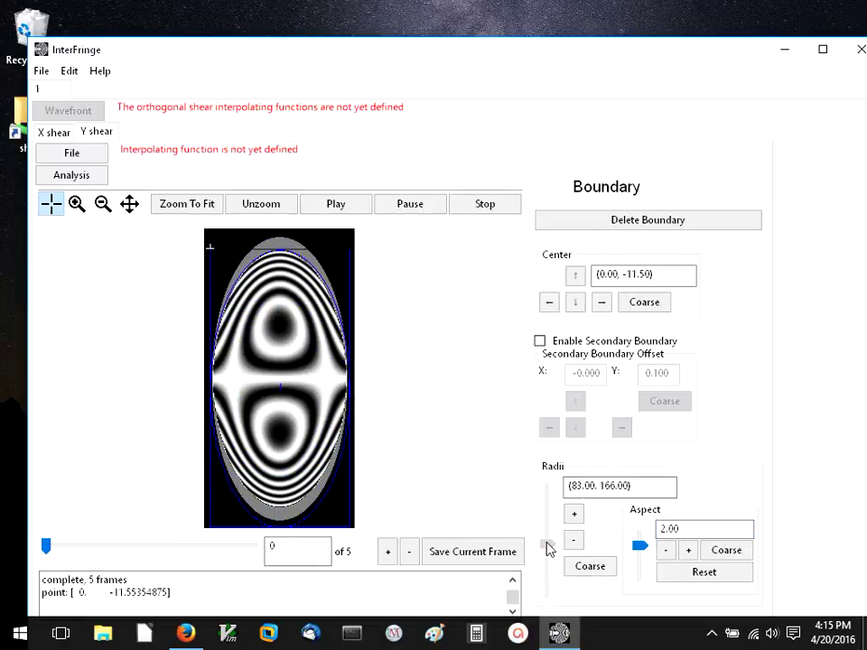
click(575, 545)
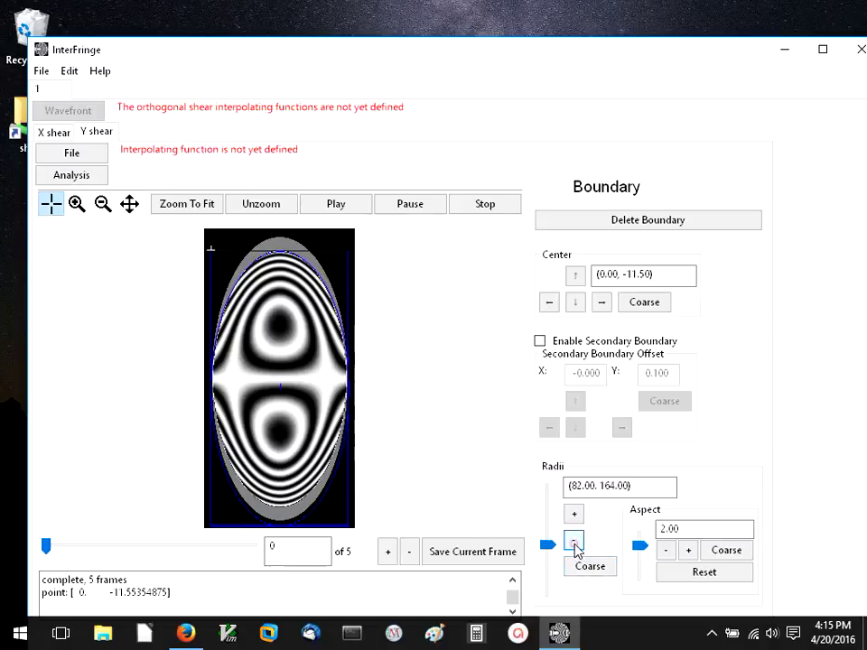
click(574, 545)
click(575, 545)
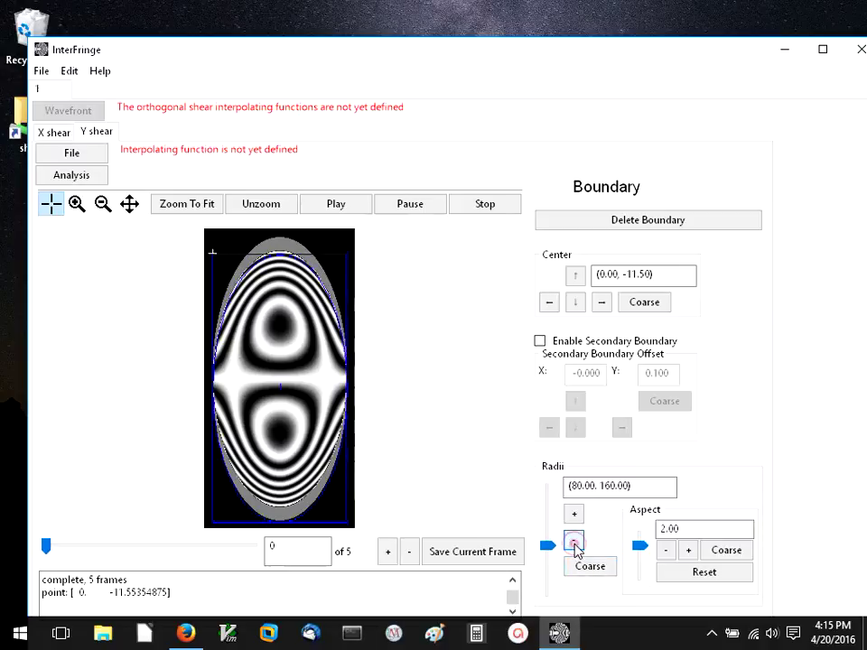
Move the boundary centre to (0.00, -8.00) using coarse then fine steps.
click(575, 276)
click(575, 276)
click(575, 276)
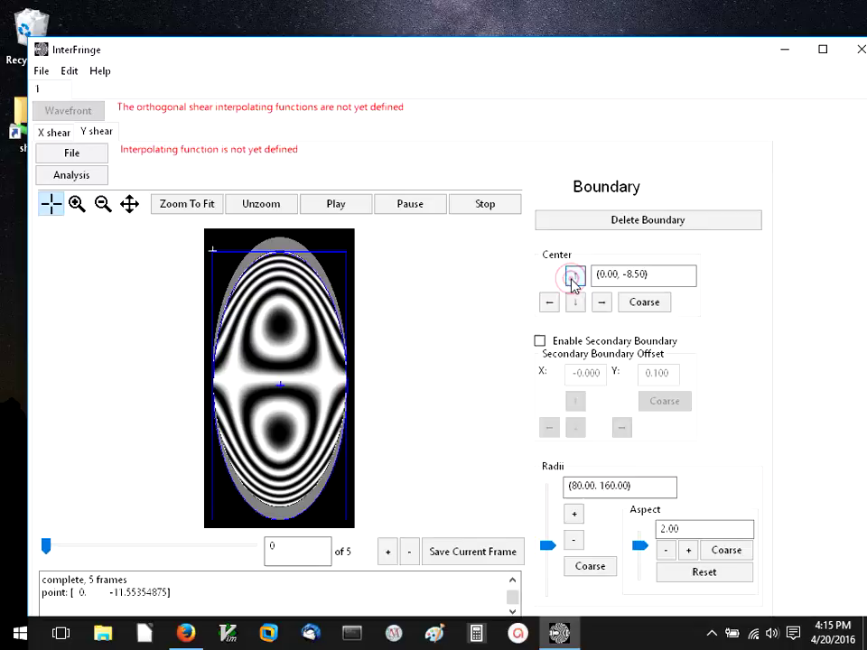
click(575, 276)
click(621, 303)
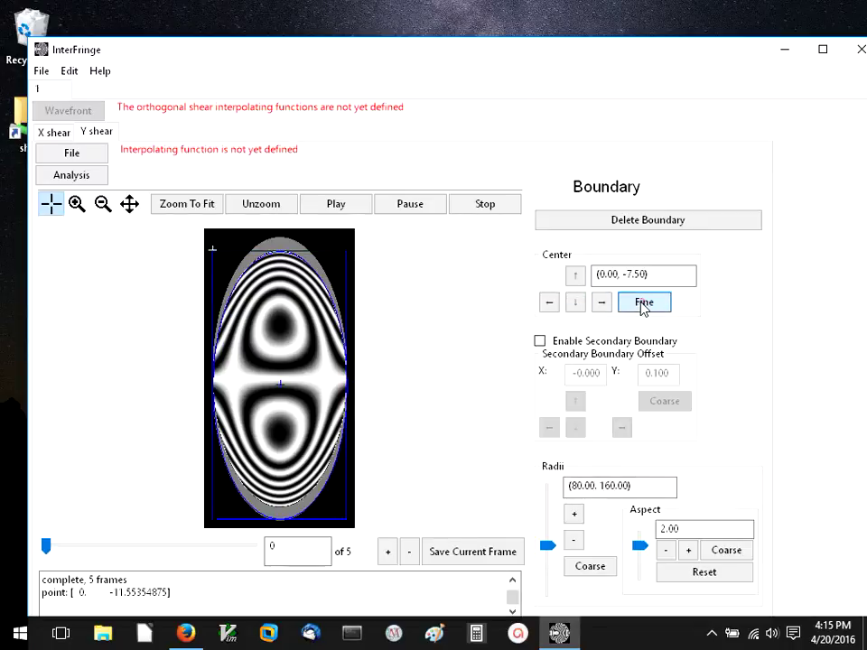
click(575, 305)
click(575, 305)
click(575, 305)
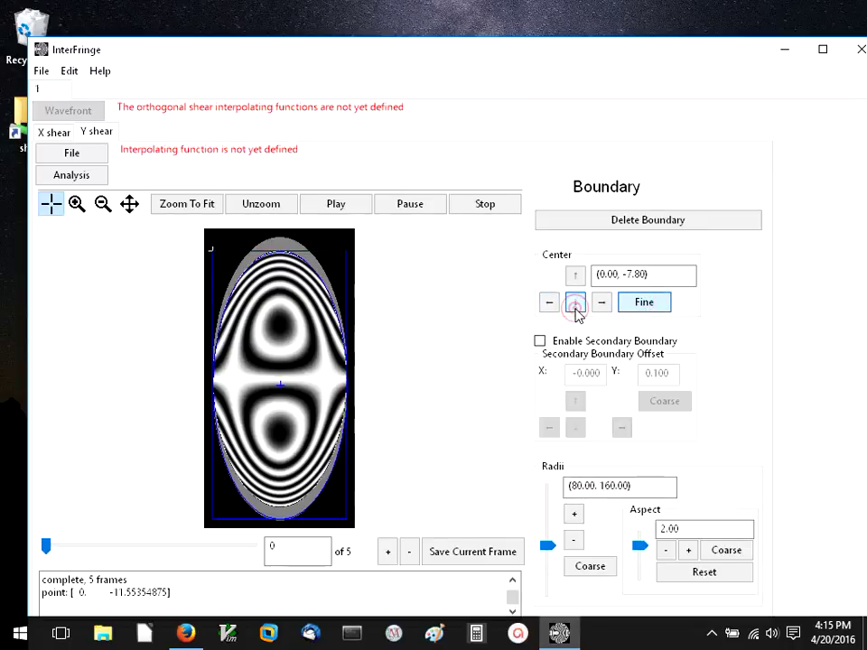
click(575, 305)
click(575, 306)
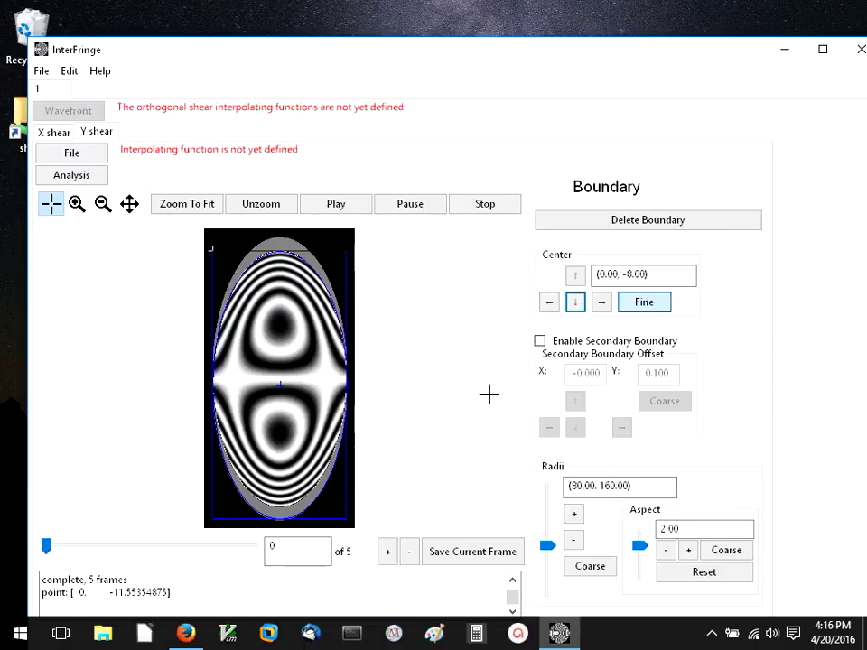
Enable the secondary boundary and open Phase Shifting Analysis on the Y-shear frames.
click(541, 342)
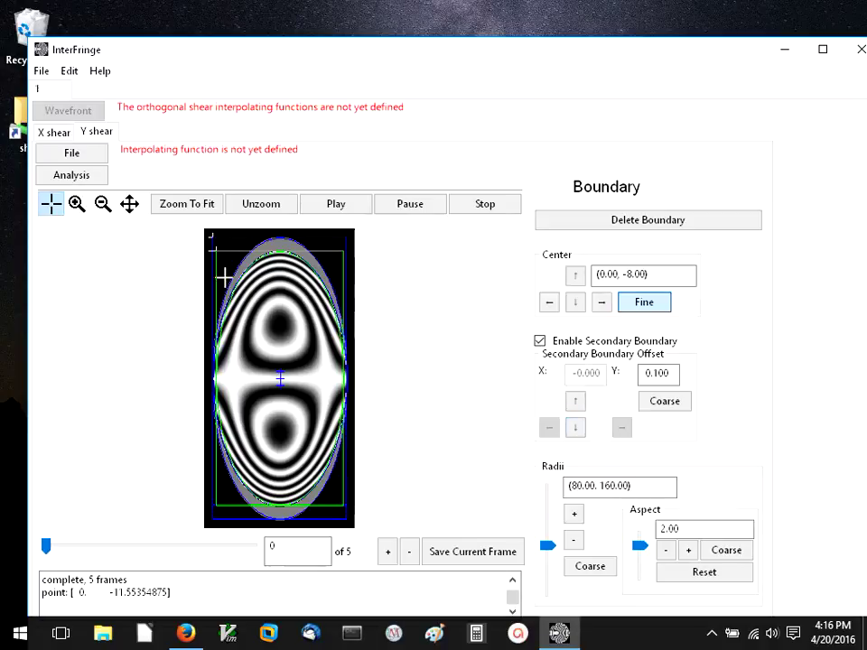
click(70, 184)
click(98, 189)
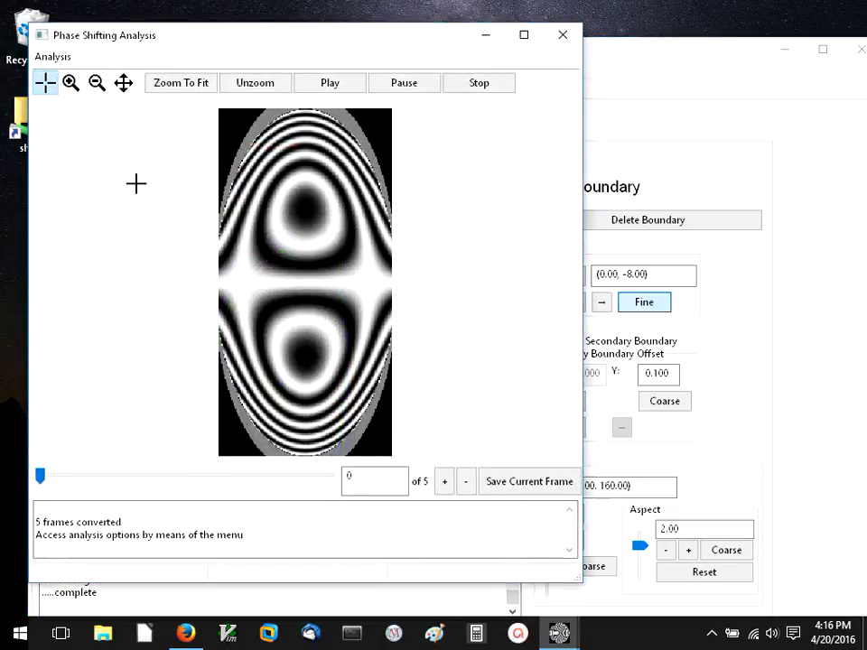
Reset point spacing to default and run the 5-frame Hariharan analysis on the Y-shear frames.
click(44, 56)
click(65, 78)
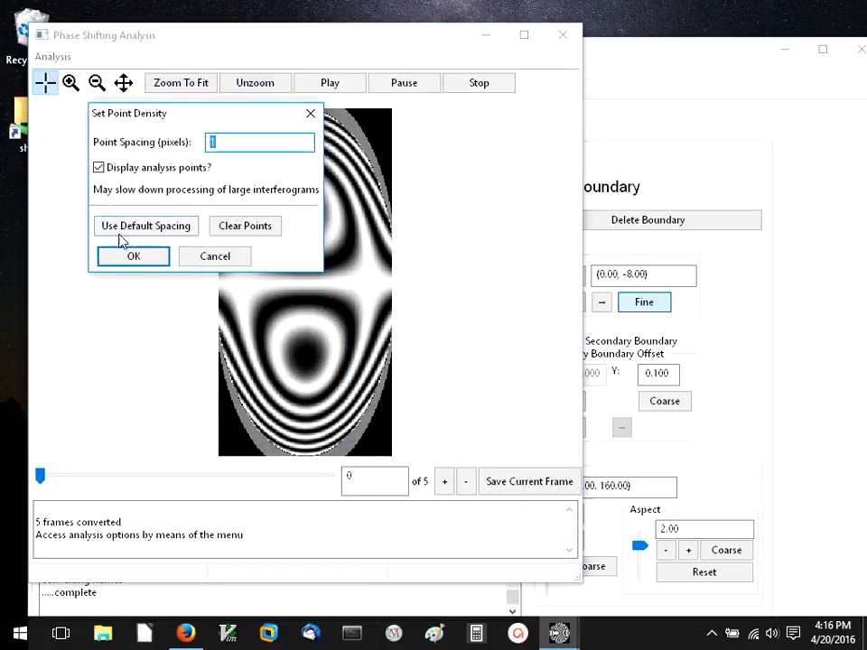
click(171, 232)
click(132, 257)
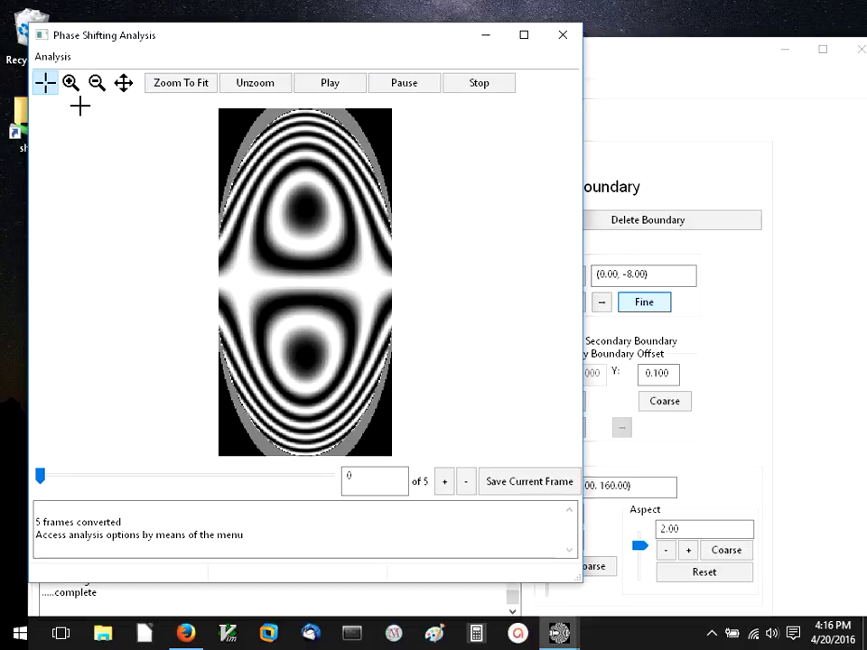
click(43, 56)
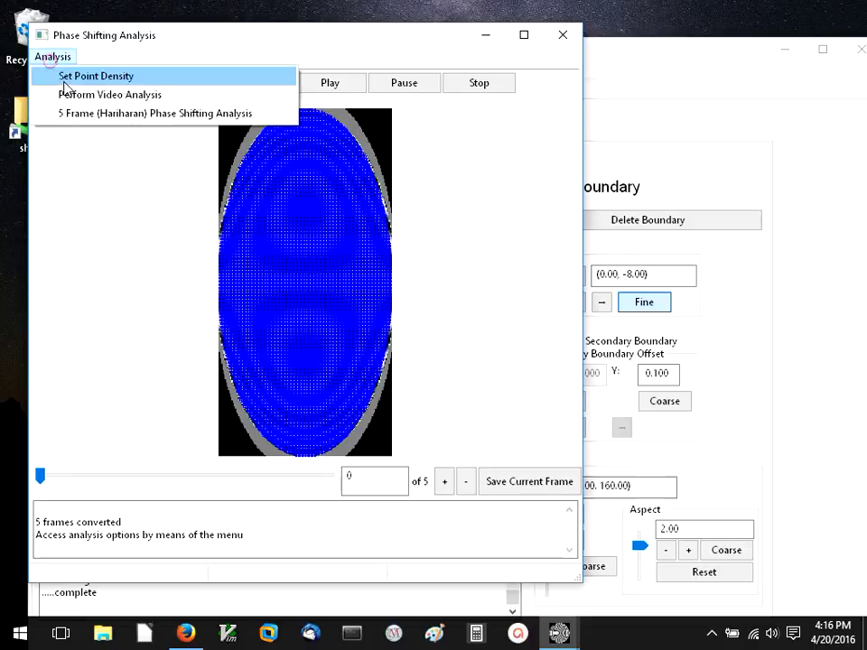
click(72, 114)
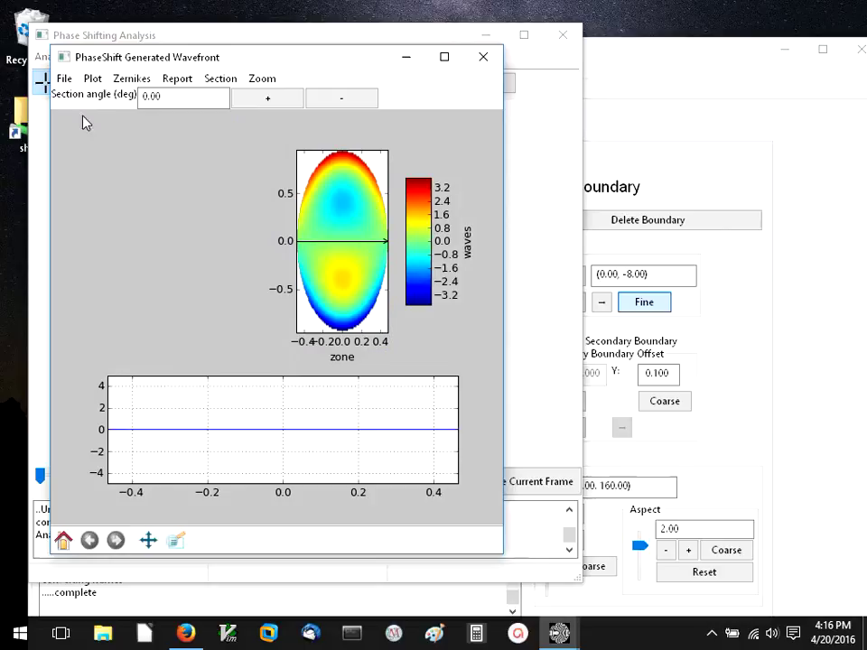
Calculate standard Zernikes, set the shearing interpolating function, and return to the main window.
click(132, 79)
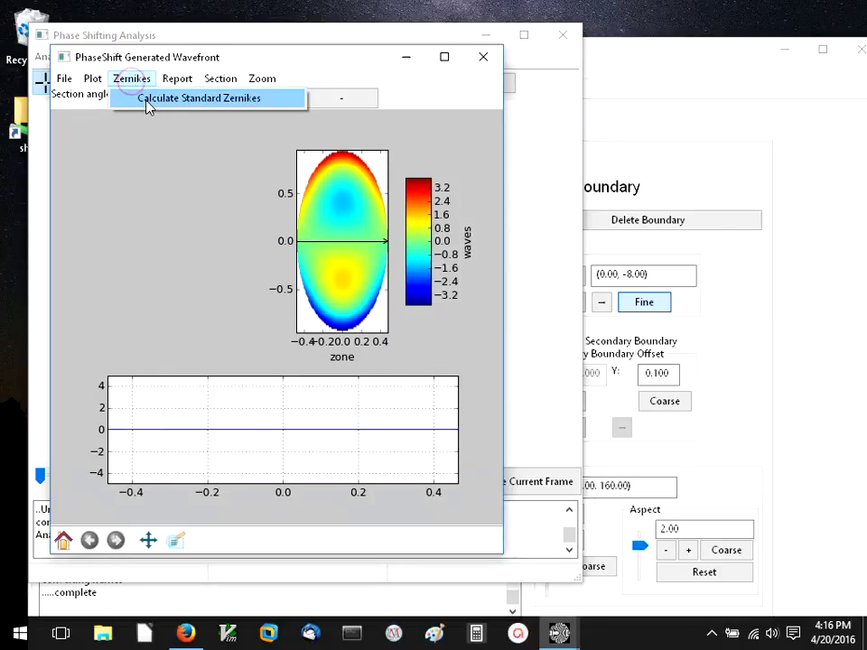
click(148, 99)
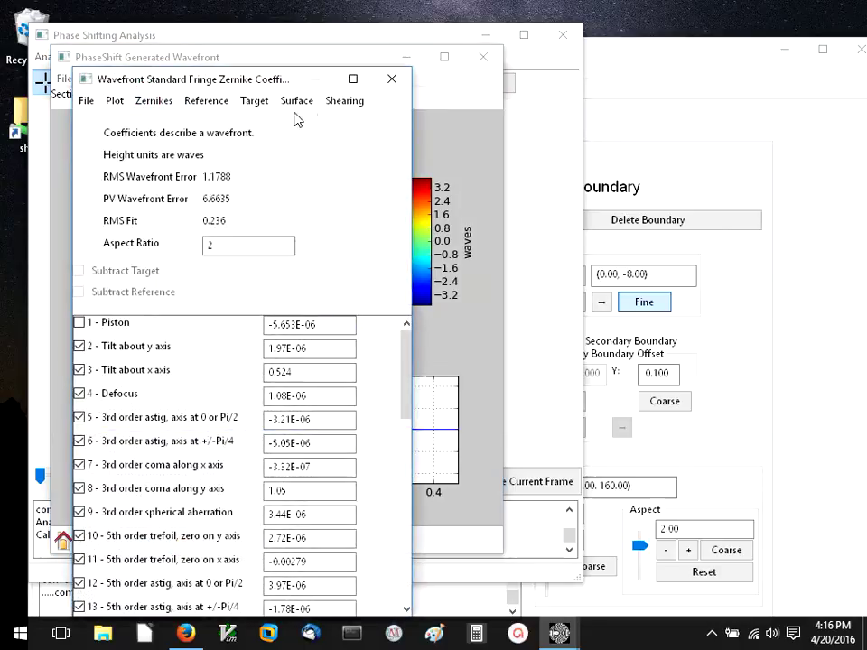
click(344, 100)
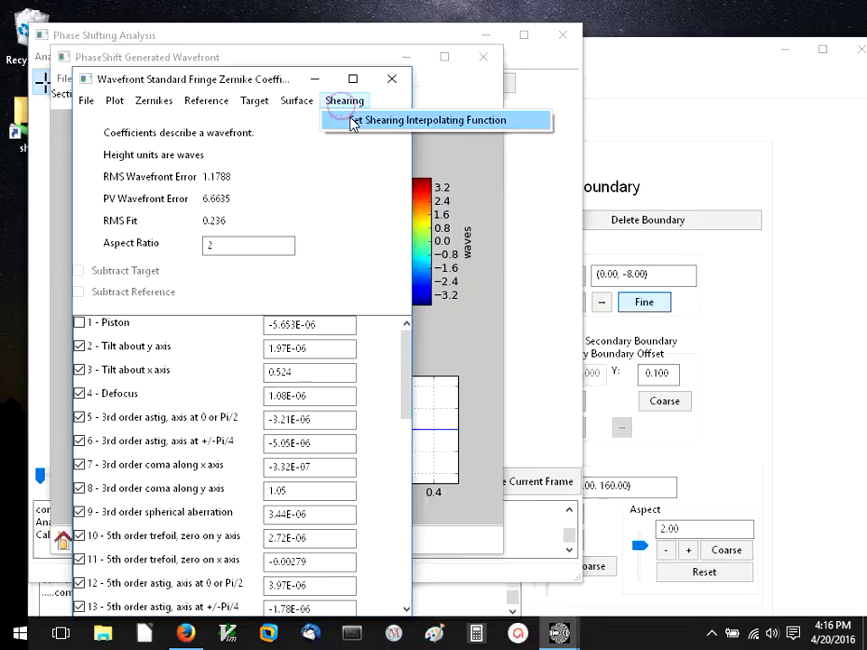
click(349, 120)
click(622, 56)
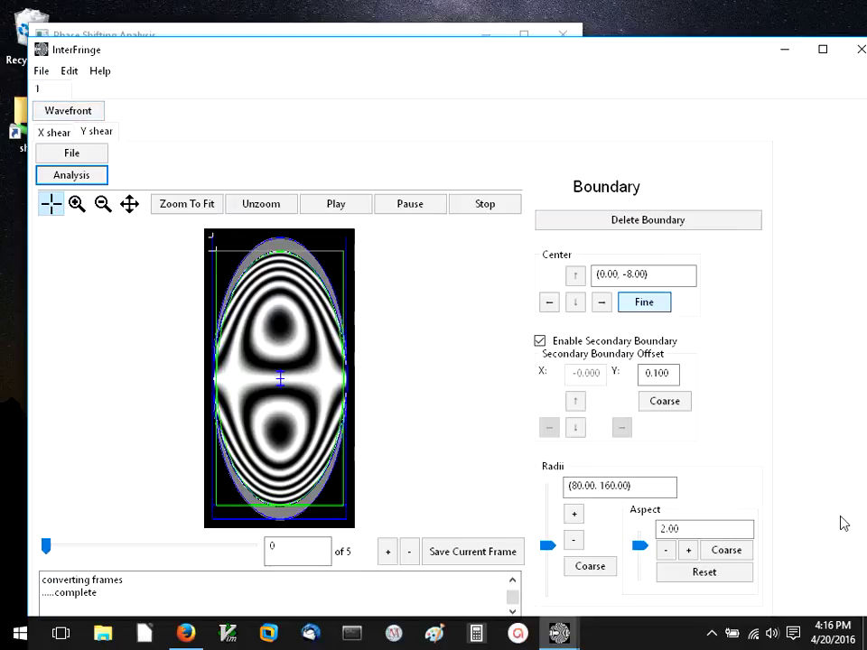
Show the Wavefront dropdown of calculation methods for the Y-shear shearogram.
click(71, 114)
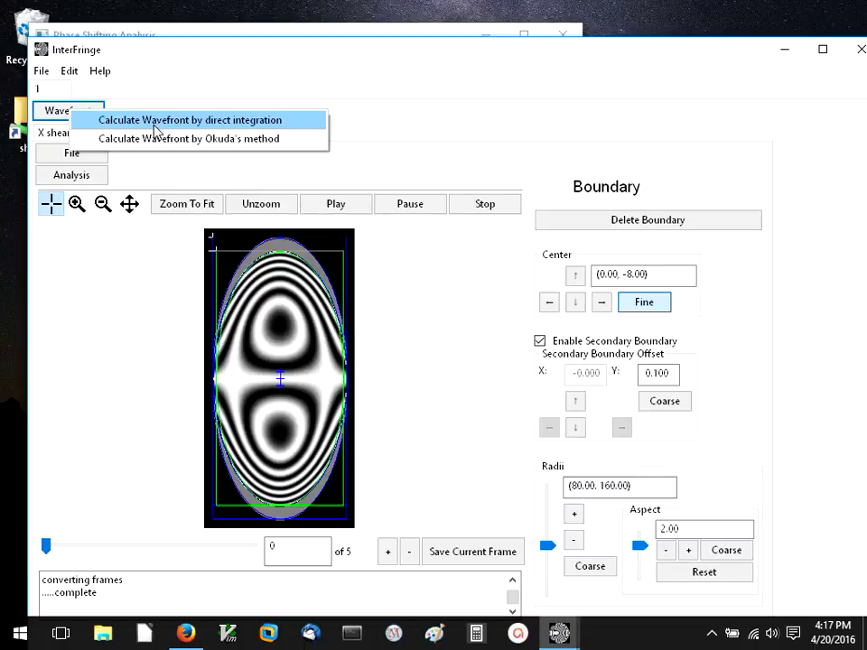
Calculate the wavefront by direct integration (RMS 1.6517 waves, PV 5.8023), then bring the Y-shear window forward.
click(155, 128)
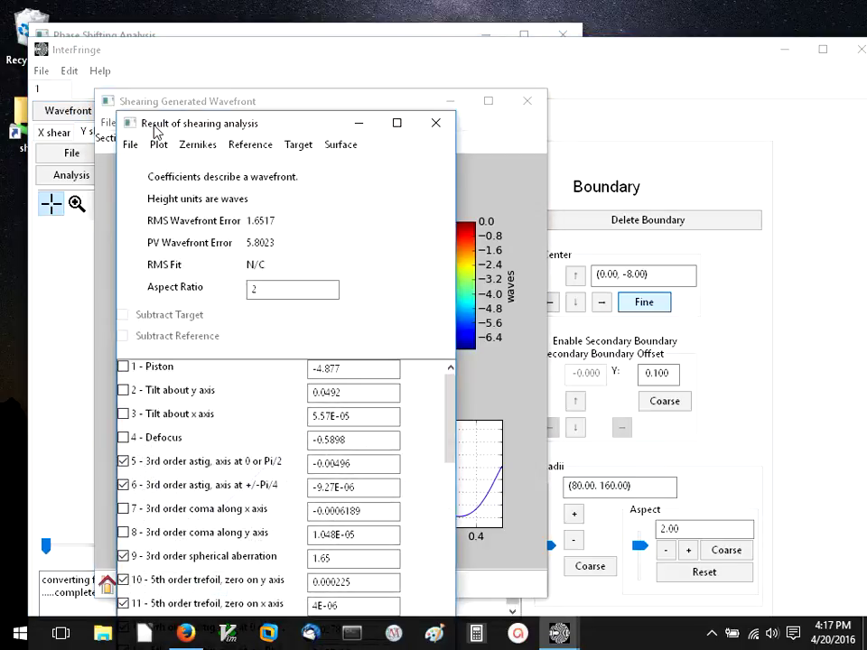
drag(244, 105, 635, 88)
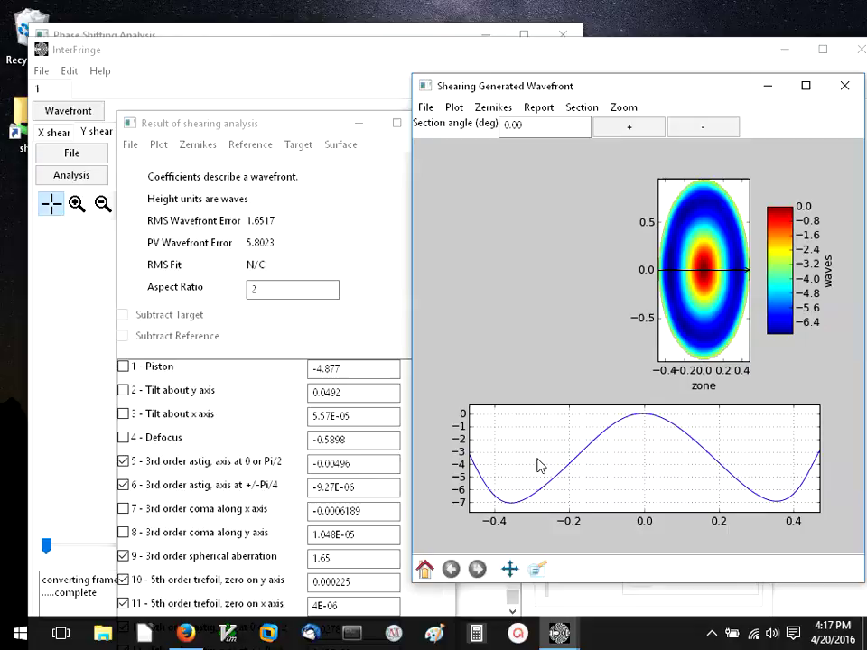
click(185, 59)
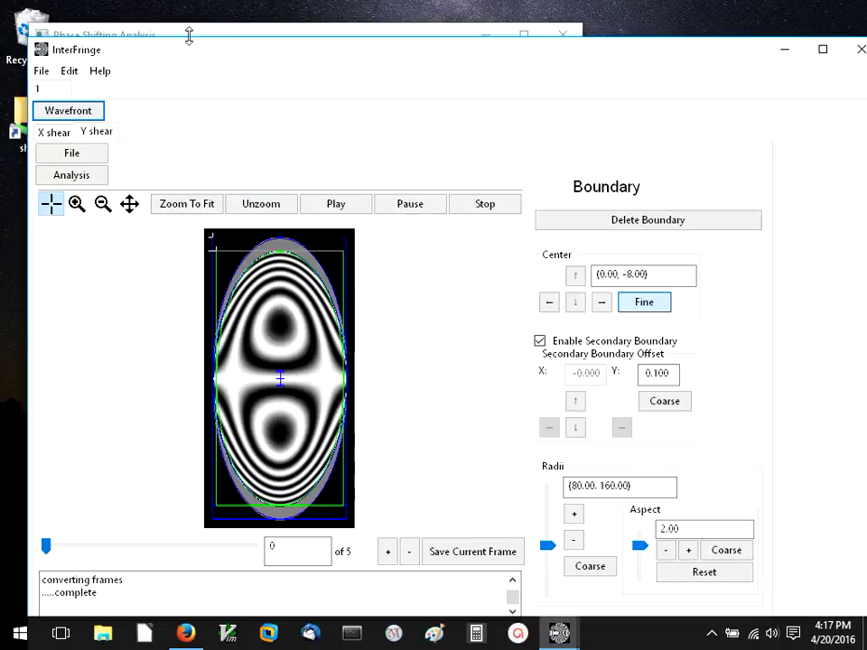
Move the main window down and place the Shearing Generated Wavefront map and section plot upper-left.
drag(193, 53, 168, 122)
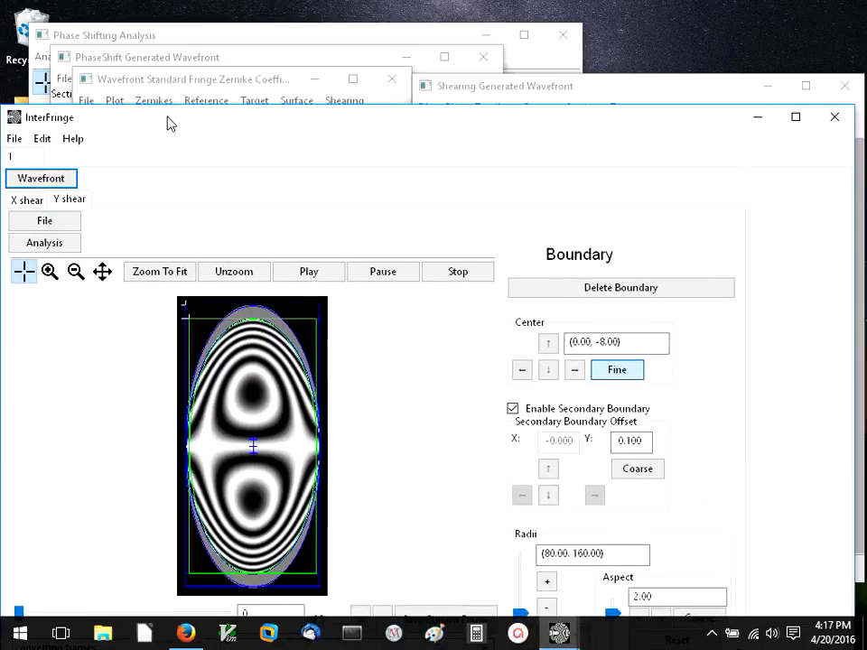
click(545, 92)
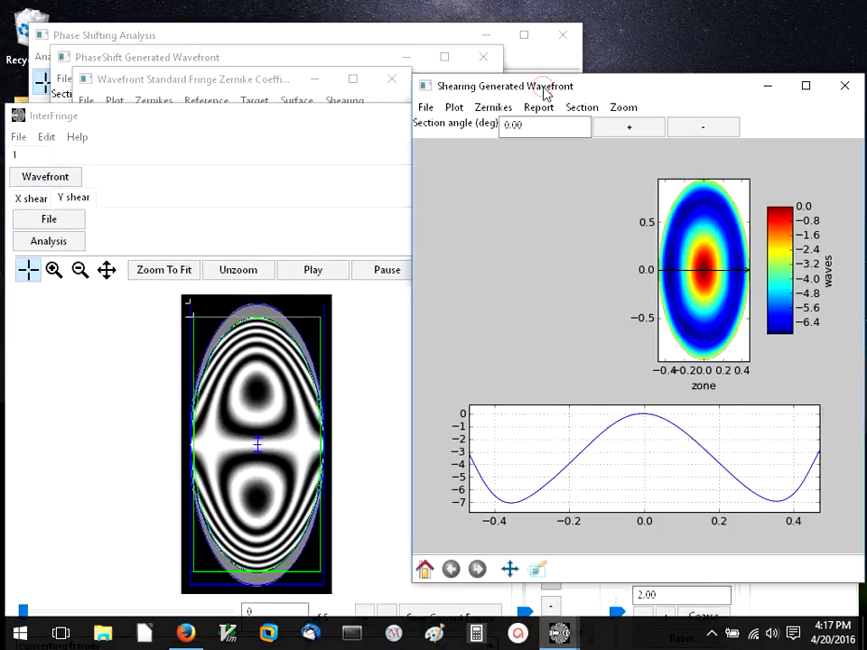
drag(544, 92, 473, 64)
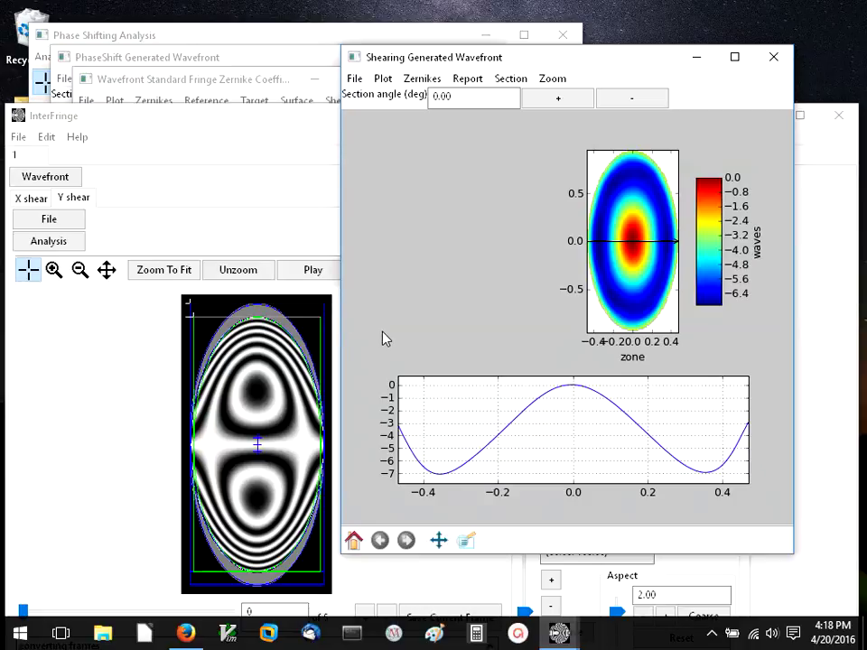
Run Okuda's method wavefront reconstruction, keeping maximum polynomial order at 10.
click(63, 179)
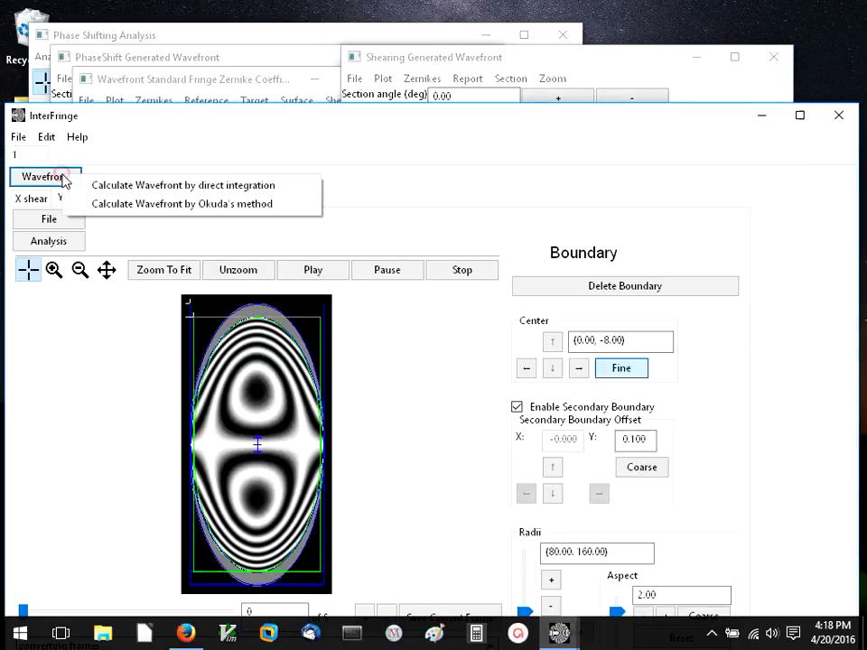
click(142, 205)
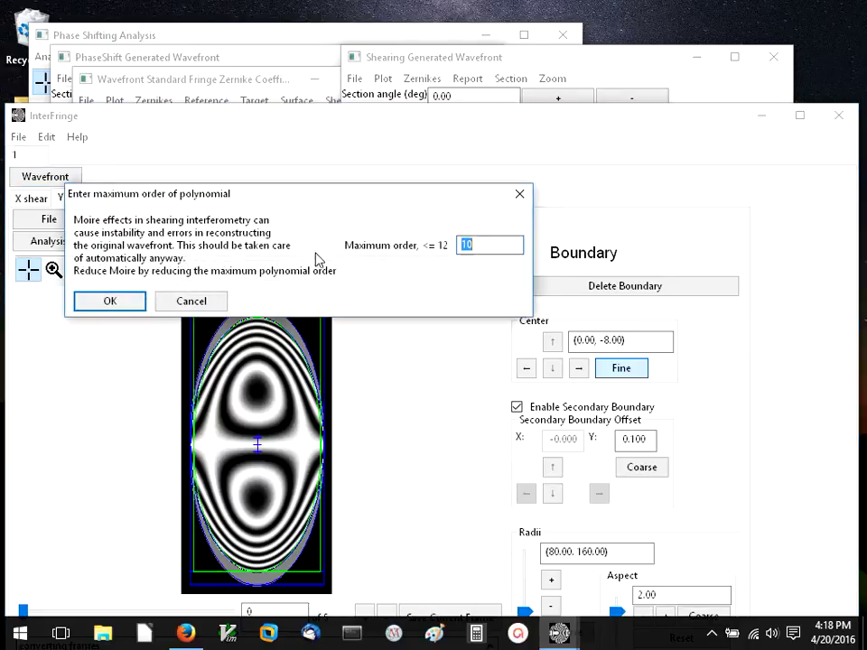
drag(310, 204, 287, 396)
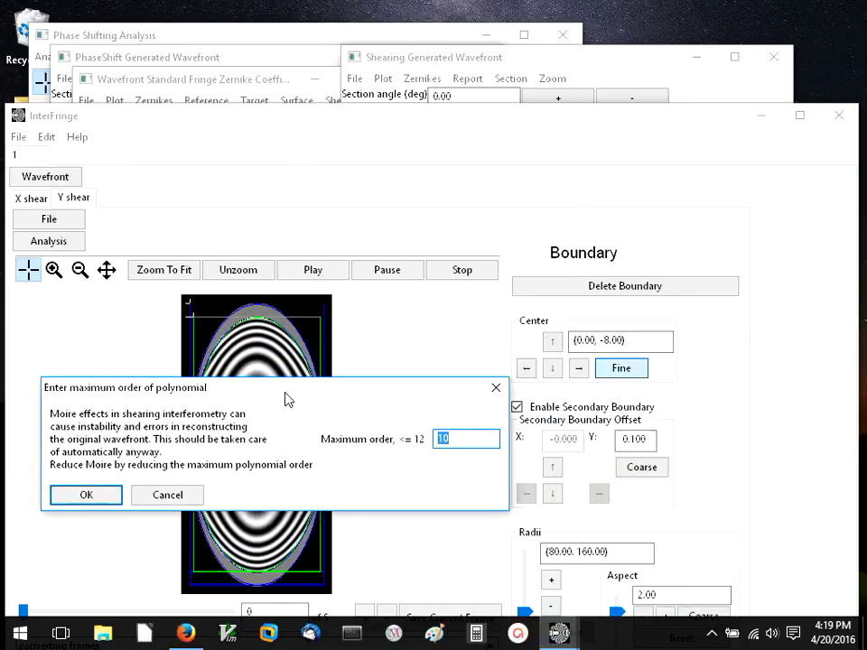
drag(284, 392, 260, 388)
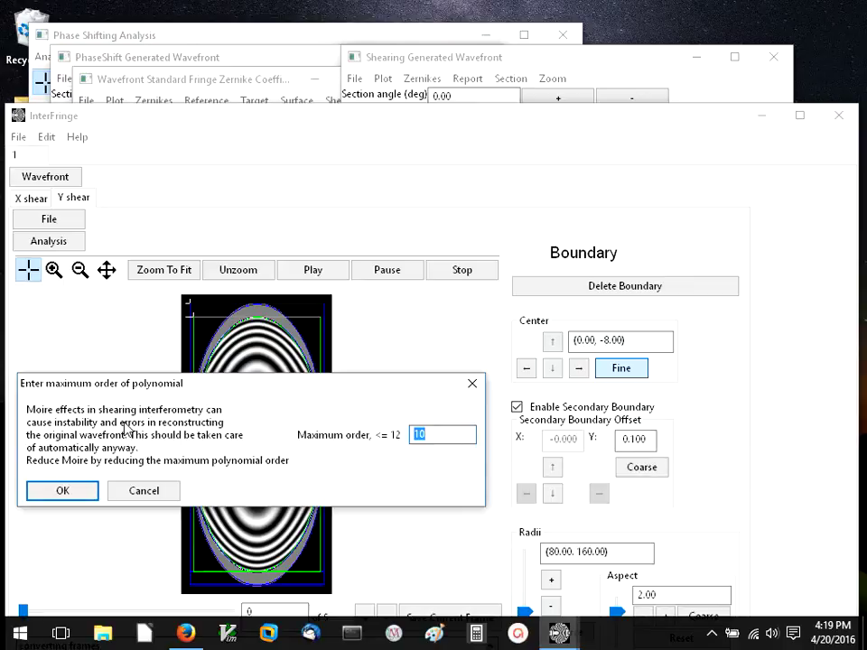
key(Return)
key(Return)
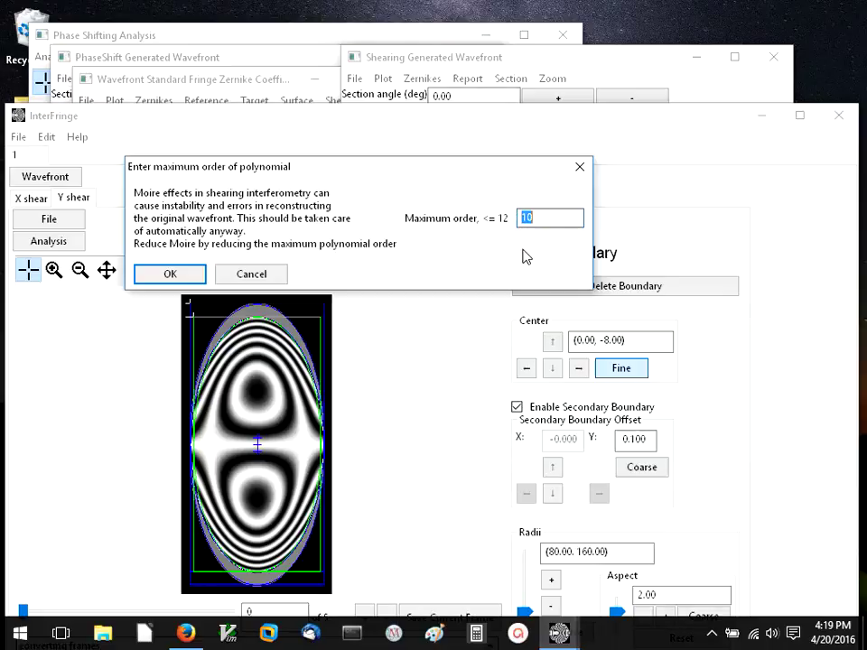
click(172, 275)
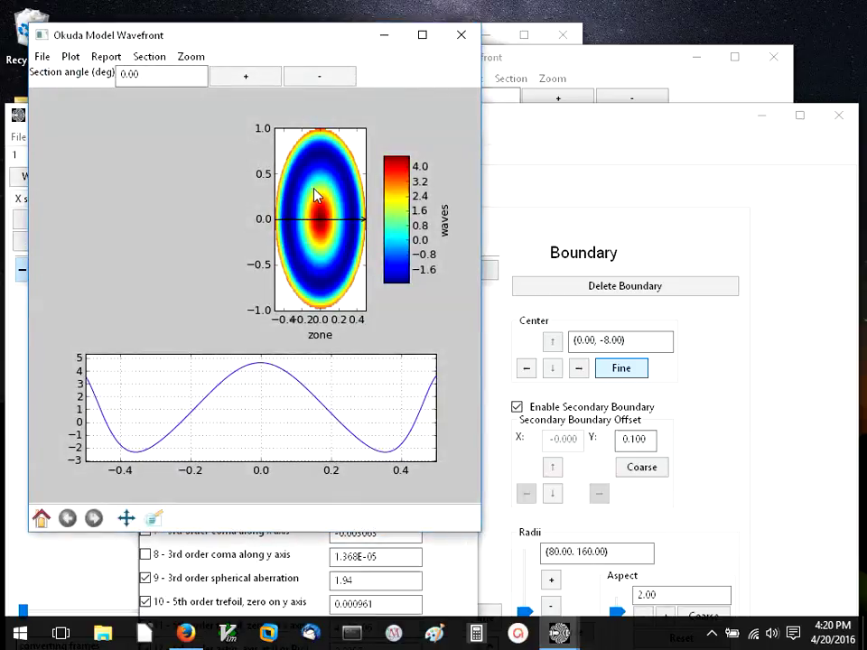
Place the Okuda Model Wavefront window right and the Corrected Zernike Coefficients (RMS 1.9470, PV 6.9752) upper-left.
drag(161, 41, 513, 86)
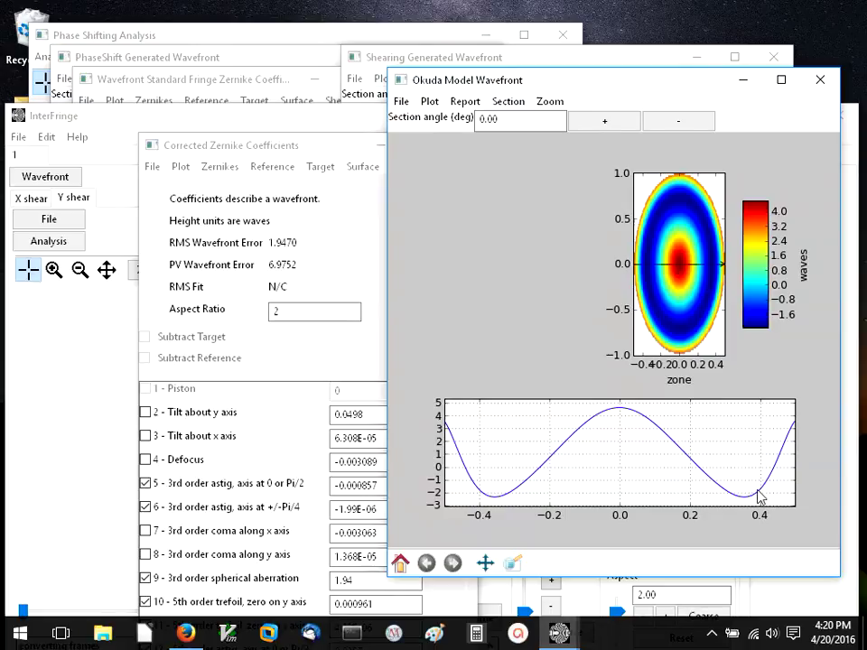
drag(236, 146, 117, 58)
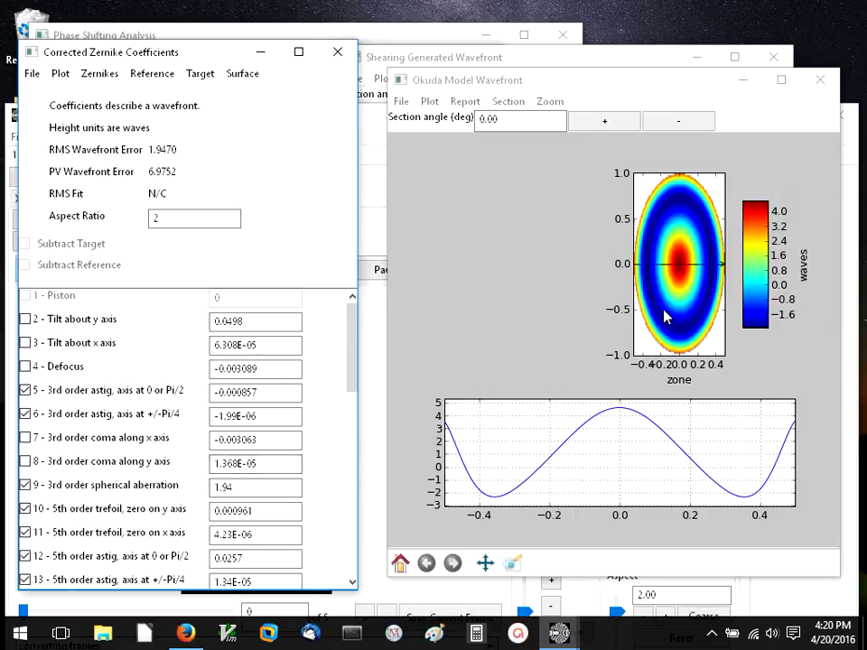
Create a report of the Okuda wavefront with P-V Wavefront Error included.
click(465, 101)
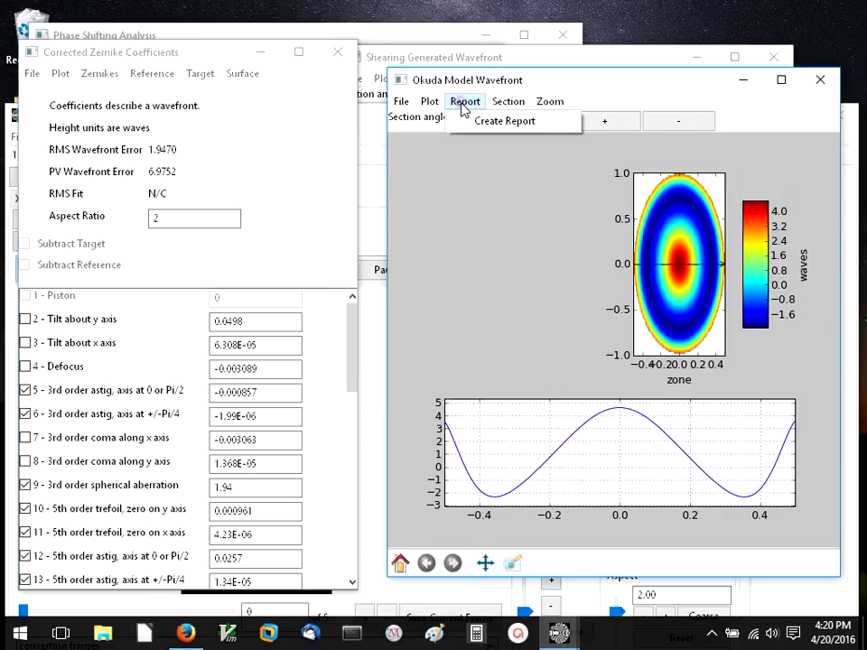
click(479, 121)
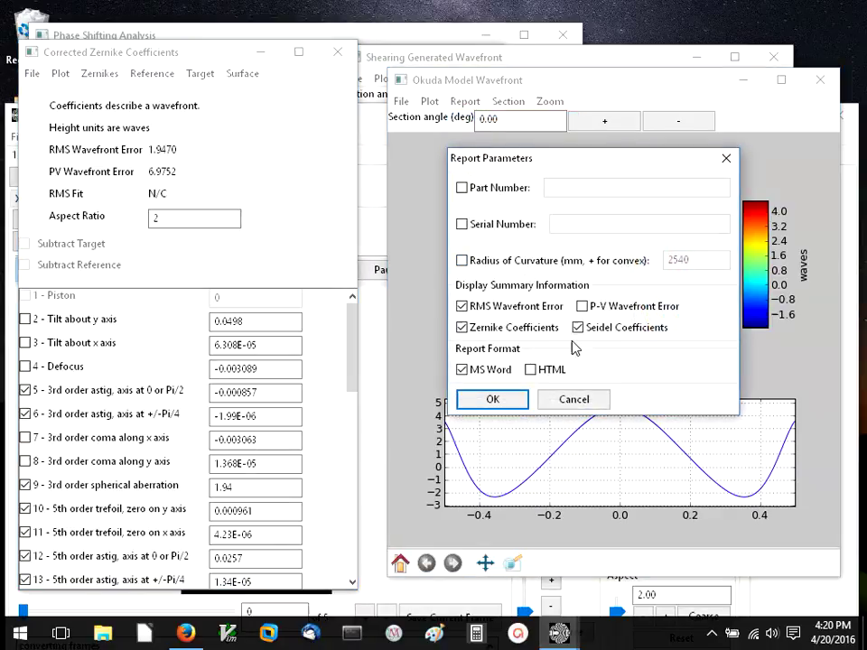
click(583, 308)
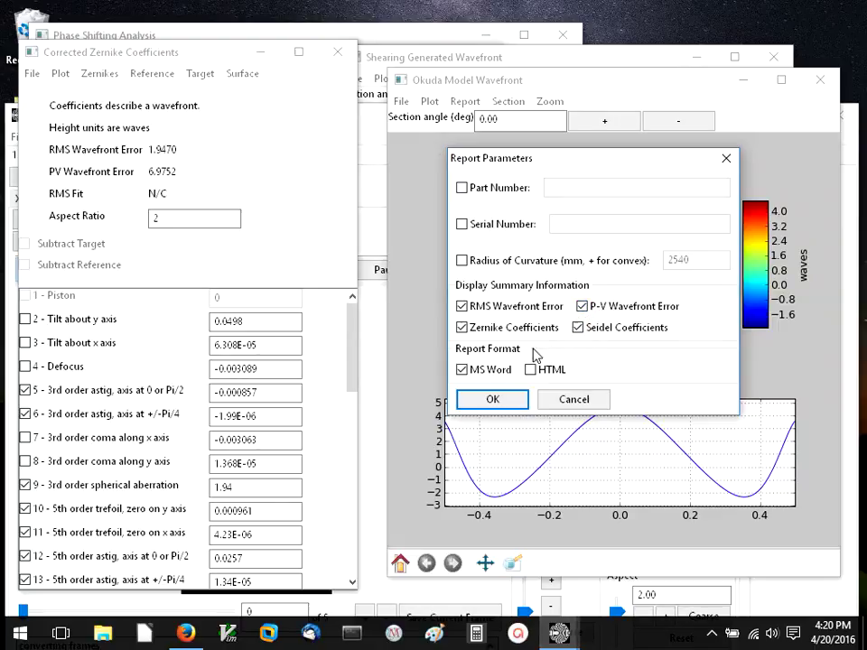
click(484, 402)
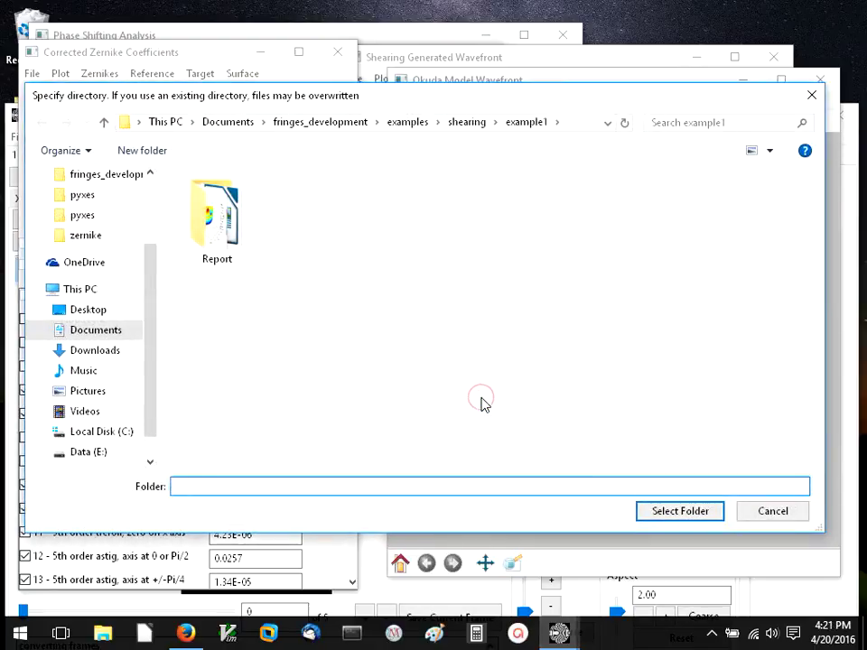
Save the report as Report.docx in the Report folder.
click(233, 225)
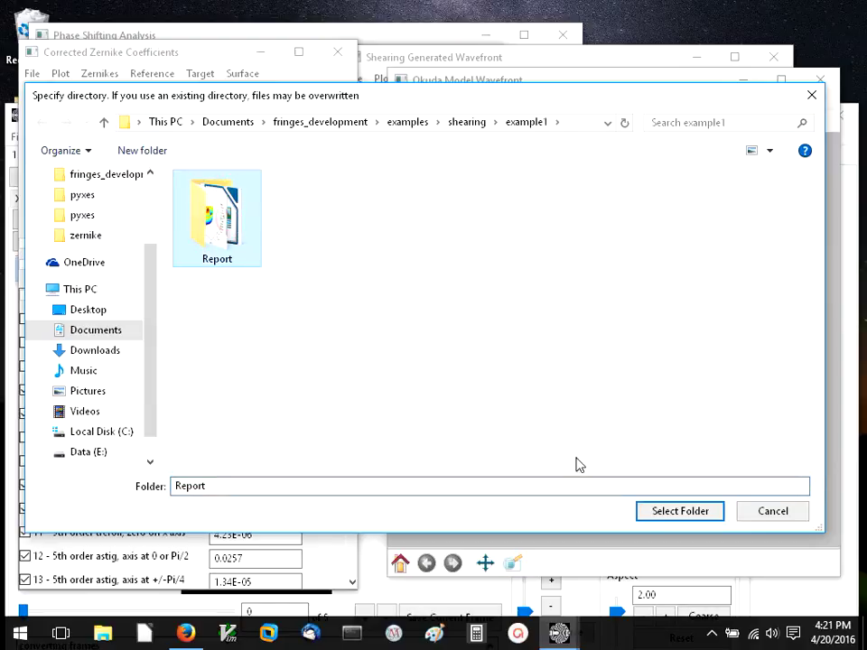
click(700, 515)
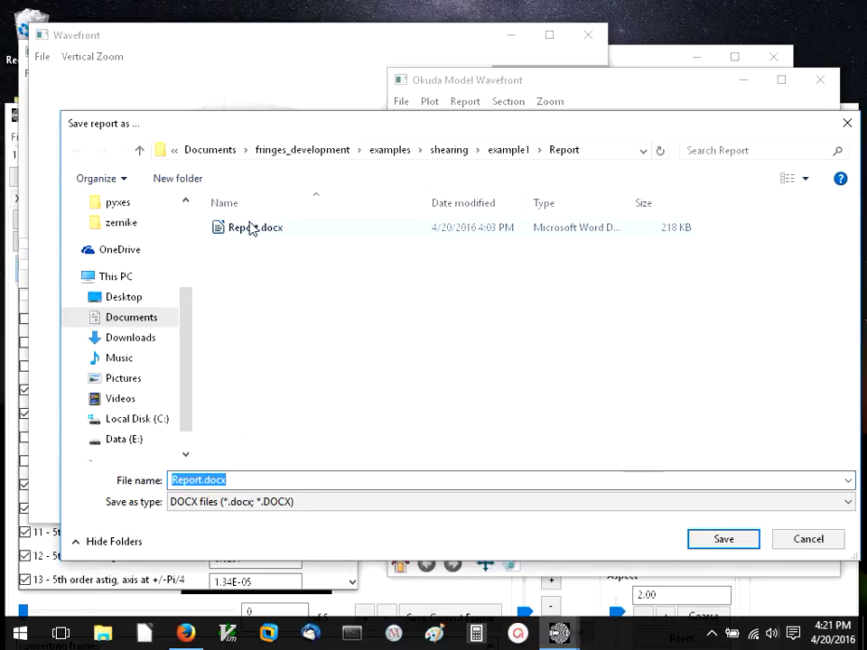
click(247, 227)
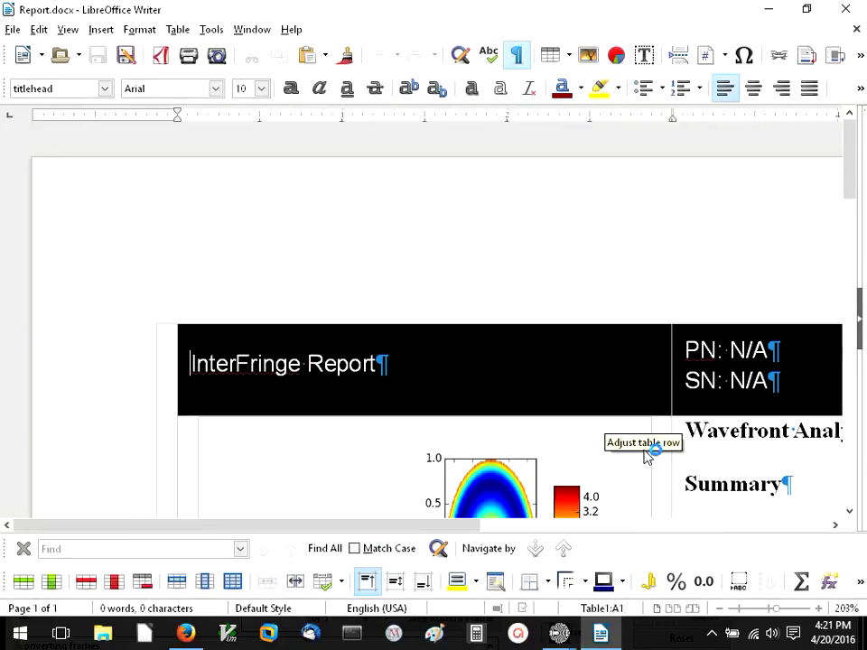
Zoom the report to Page Width, scroll through its plots and tables, and return to the top.
click(68, 29)
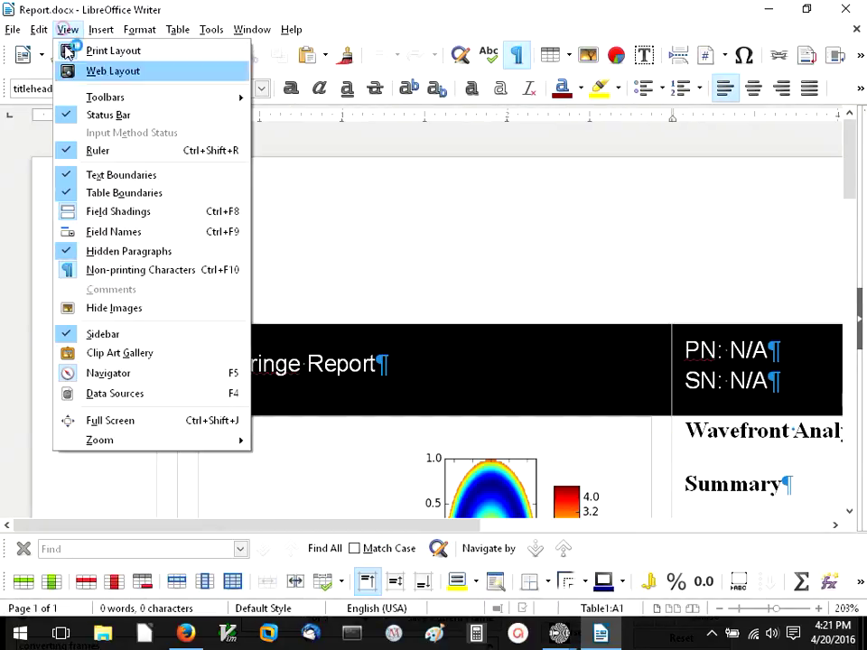
mouse_move(130, 442)
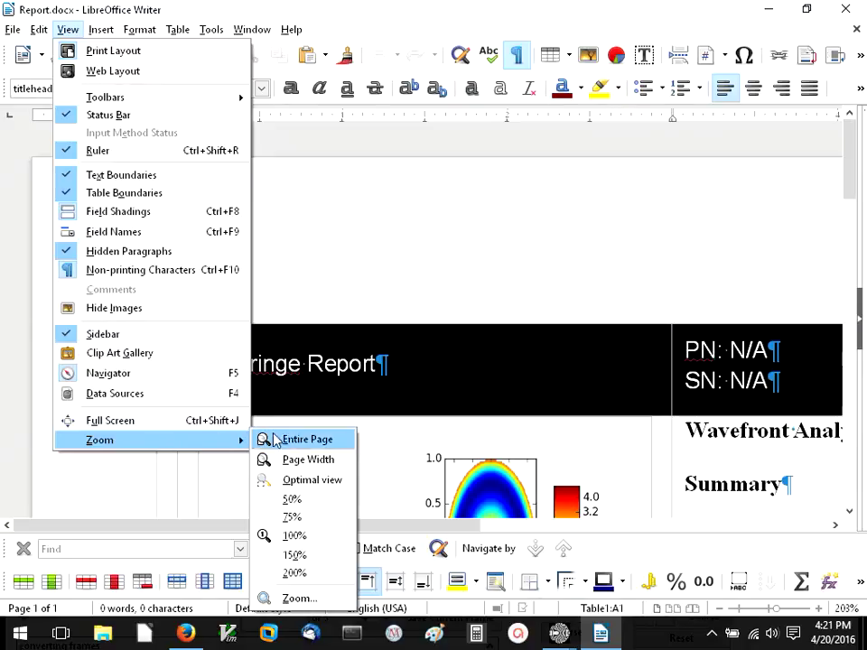
click(293, 461)
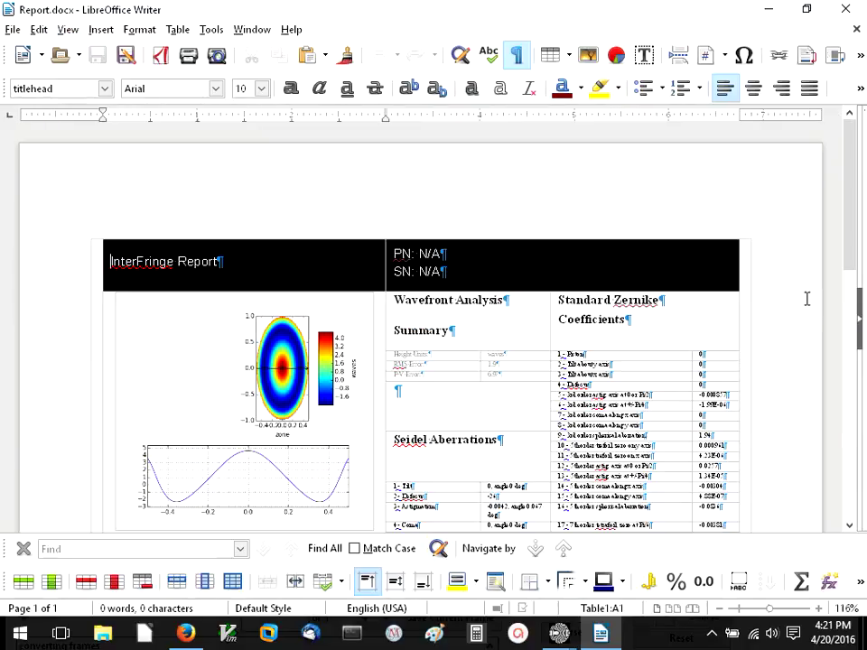
drag(849, 208, 848, 290)
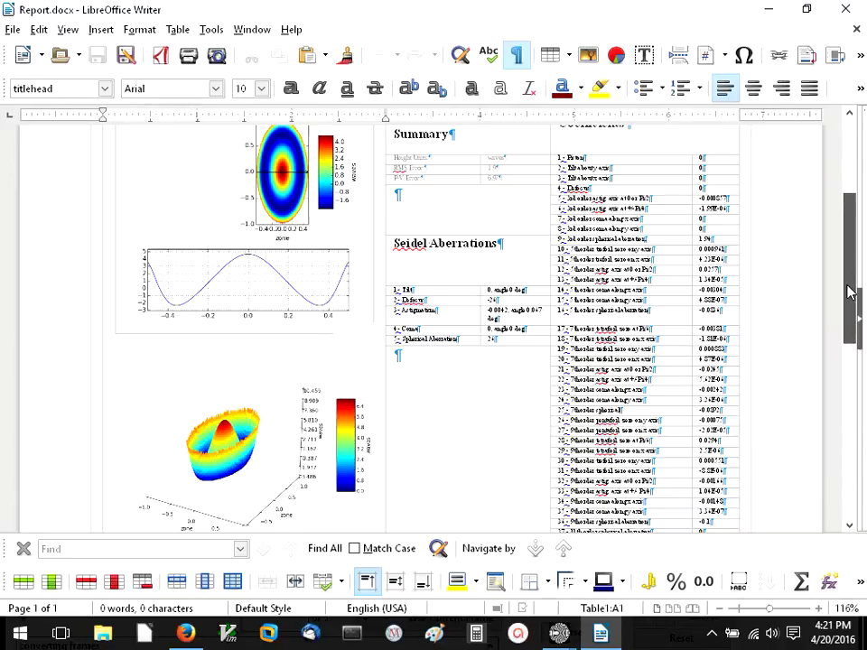
drag(848, 290, 840, 231)
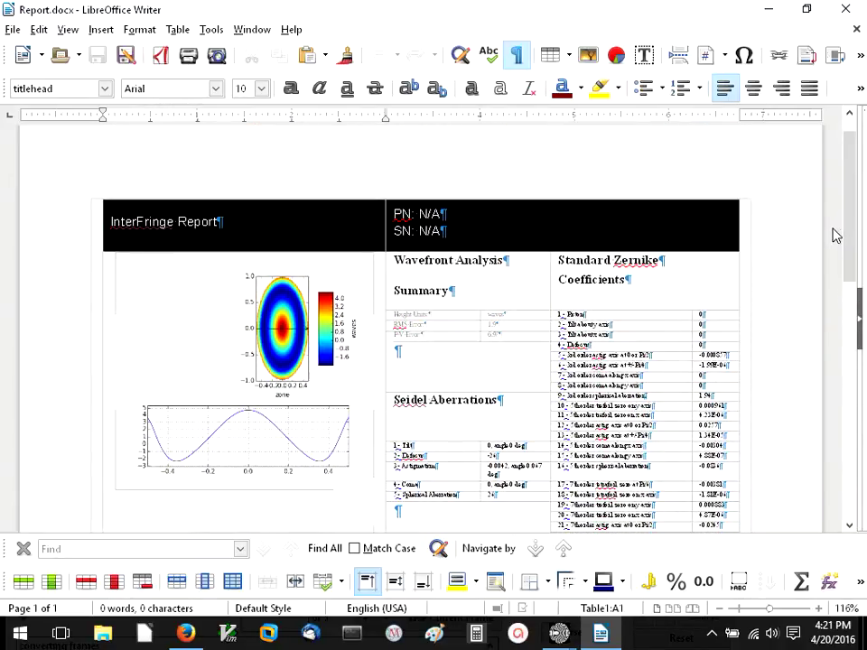